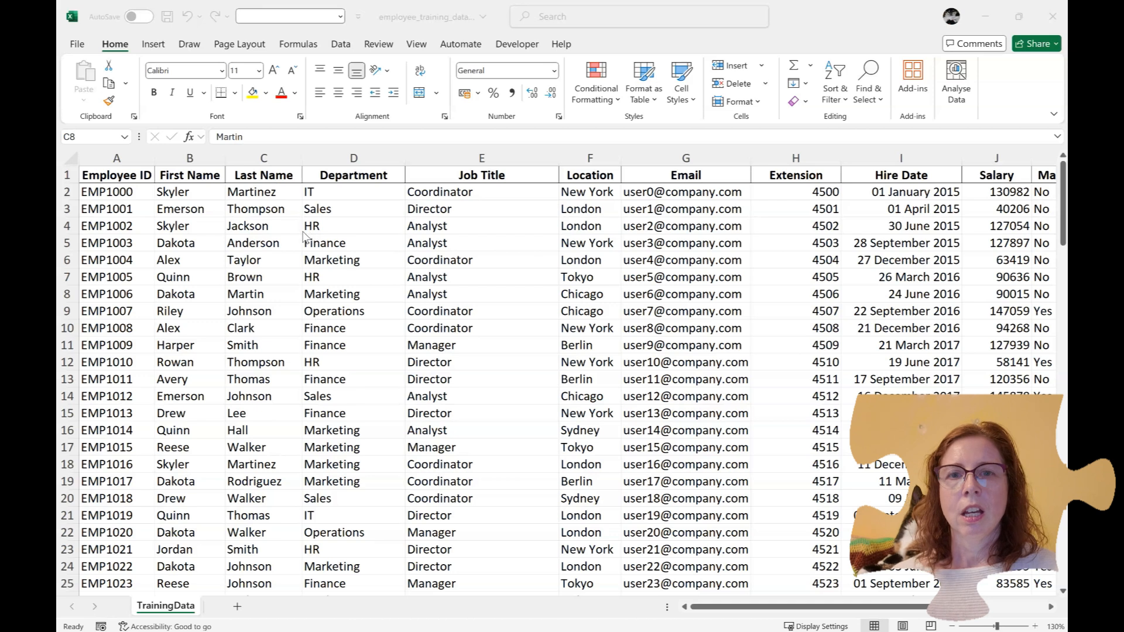
Select cell B3 in the employee data and switch to the View ribbon
{"action": "mouse_move", "coordinate": [705, 610]}
{"action": "left_mouse_down"}
{"action": "mouse_move", "coordinate": [773, 610]}
{"action": "mouse_move", "coordinate": [703, 611]}
{"action": "left_mouse_up"}
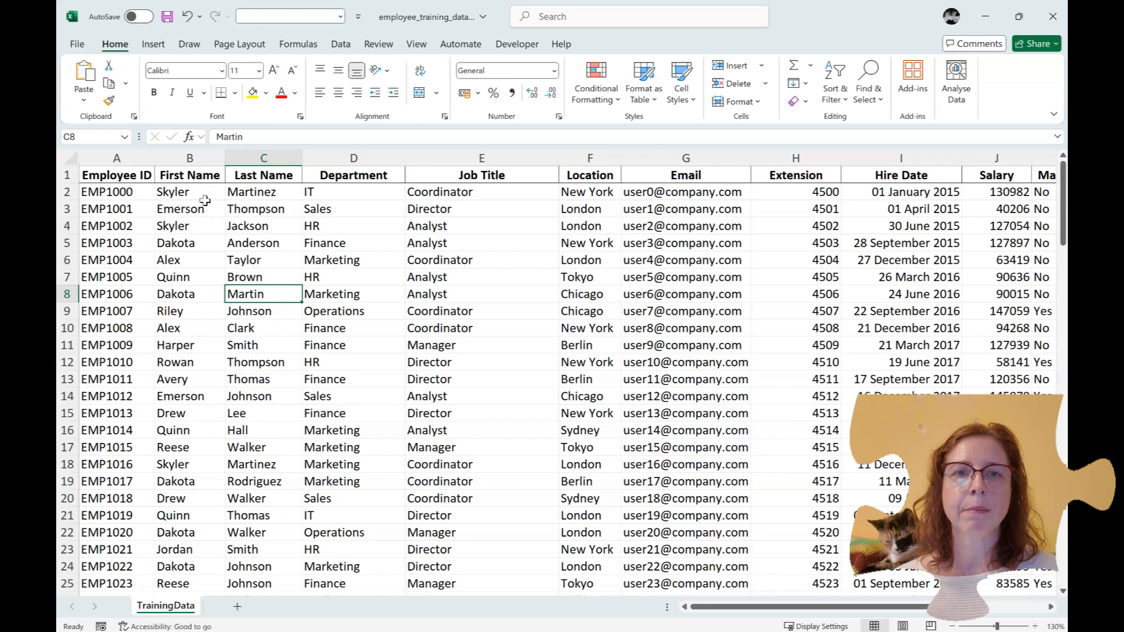
{"action": "left_click", "coordinate": [200, 205]}
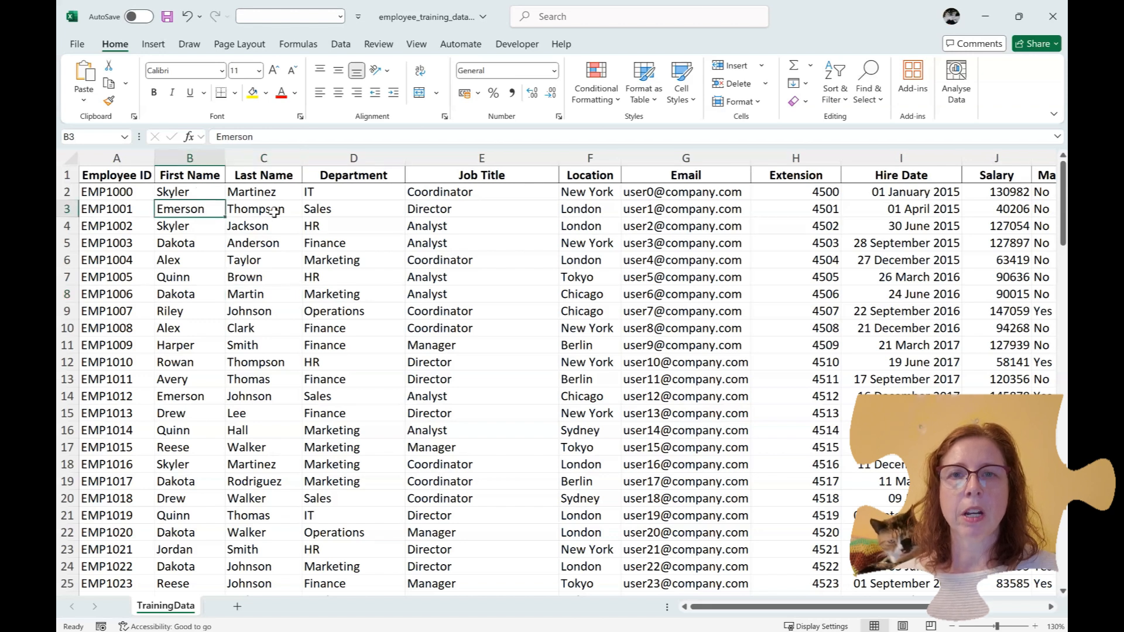
{"action": "left_click", "coordinate": [415, 45]}
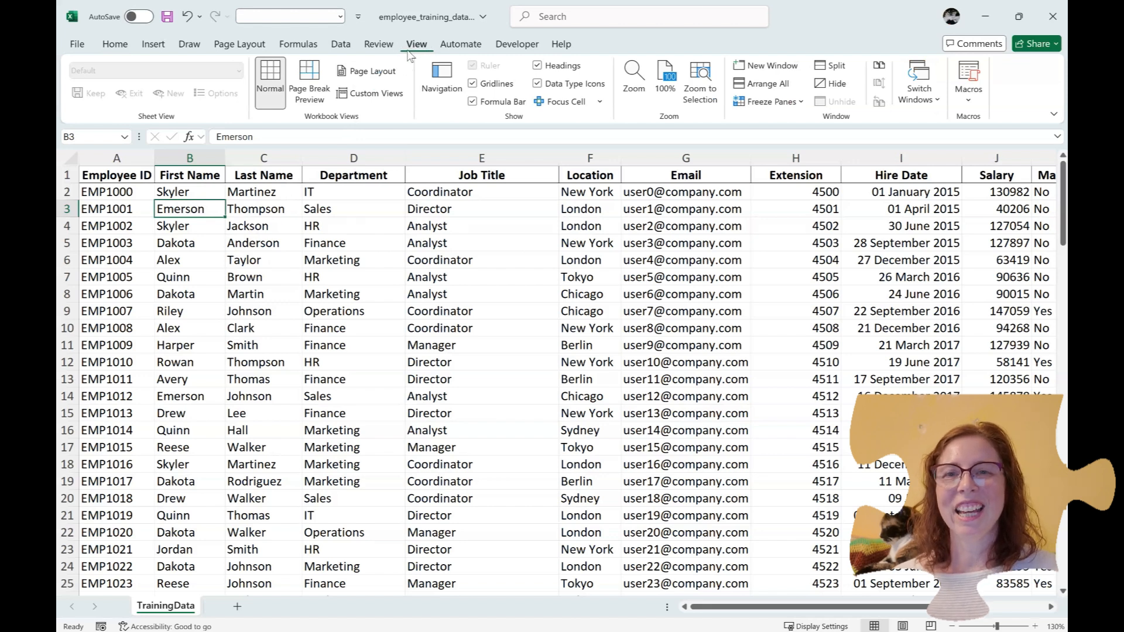
Freeze the top row and scroll to check the header stays in place
{"action": "left_click", "coordinate": [790, 103]}
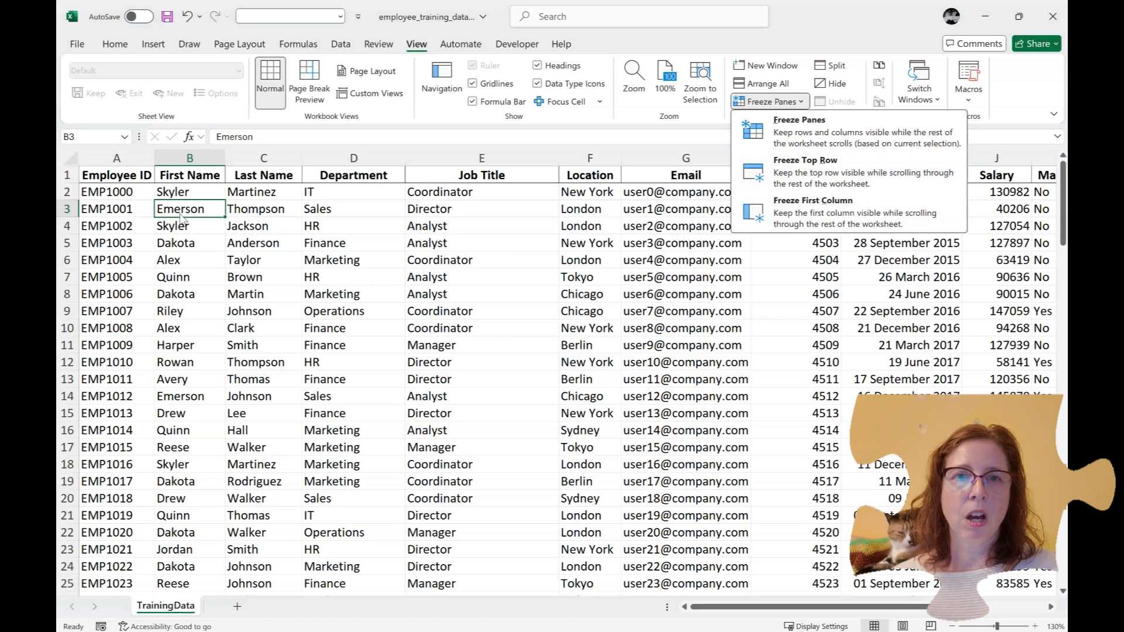
{"action": "left_click", "coordinate": [817, 186]}
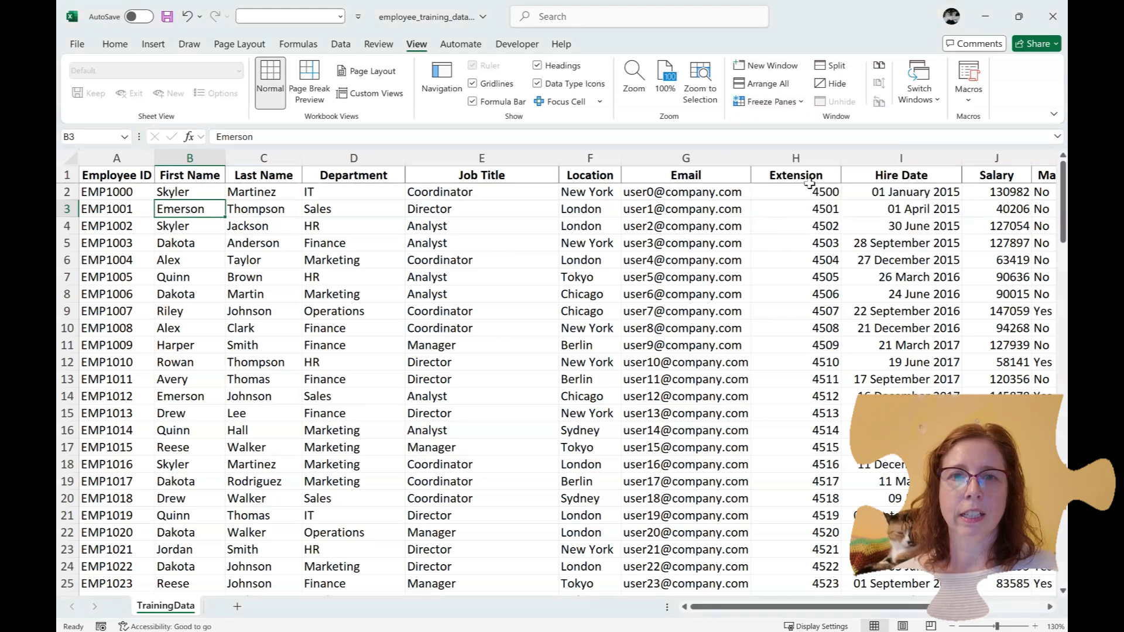
{"action": "scroll", "coordinate": [453, 248], "scroll_direction": "down", "scroll_amount": 5}
{"action": "scroll", "coordinate": [452, 249], "scroll_direction": "down", "scroll_amount": 6}
{"action": "scroll", "coordinate": [452, 248], "scroll_direction": "up", "scroll_amount": 11}
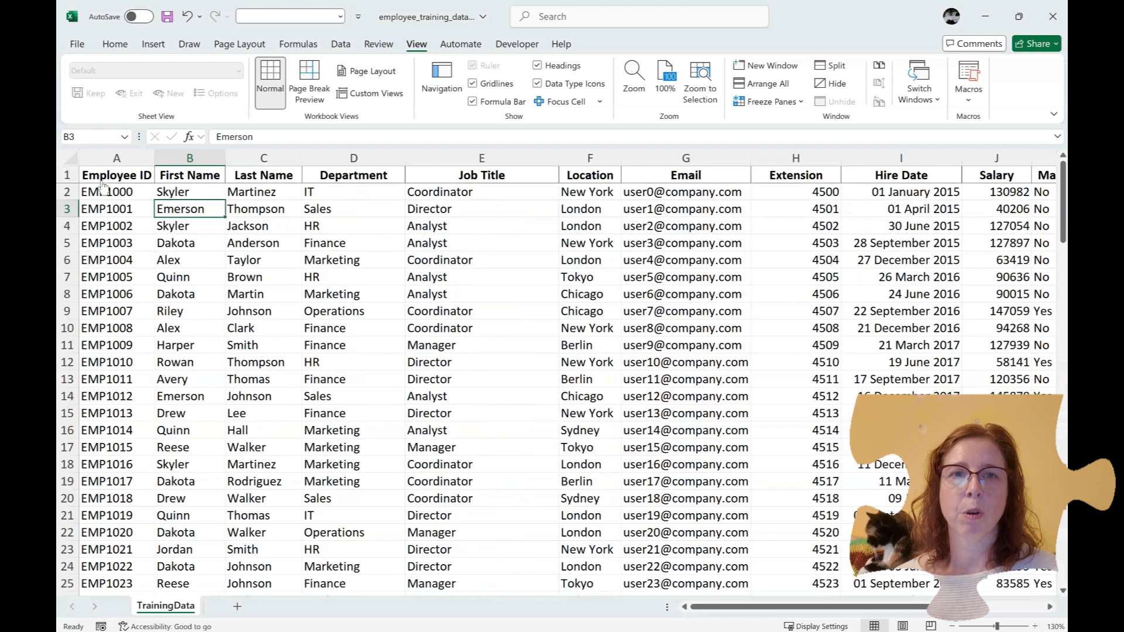
Unfreeze all panes and scroll to confirm the whole sheet moves
{"action": "left_click", "coordinate": [759, 103]}
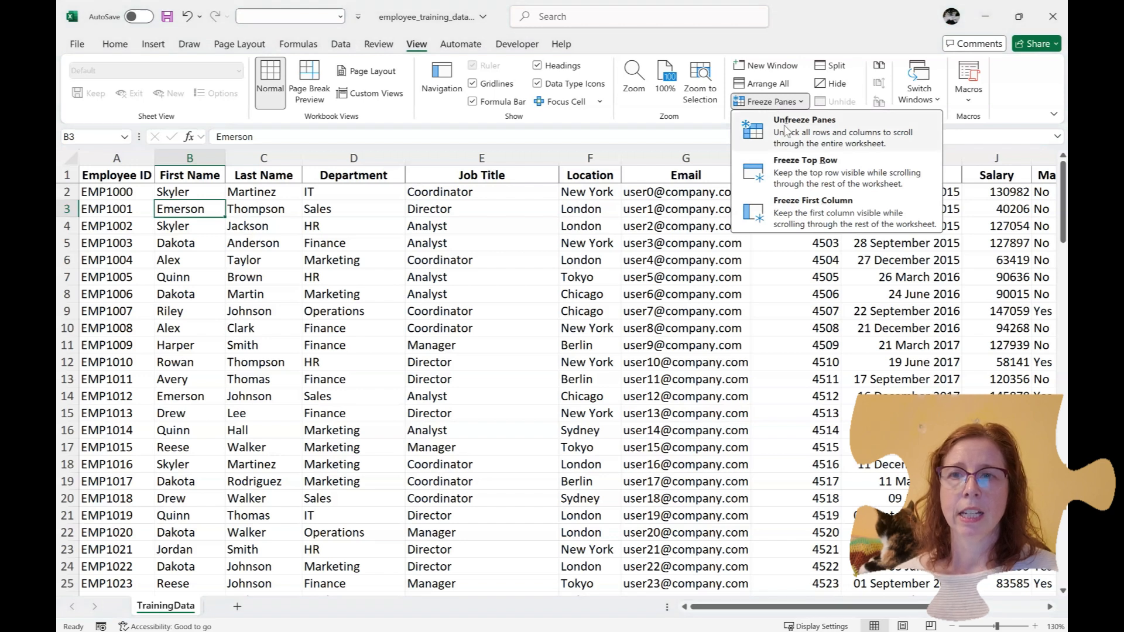
{"action": "left_click", "coordinate": [803, 132]}
{"action": "scroll", "coordinate": [410, 271], "scroll_direction": "down", "scroll_amount": 1}
{"action": "scroll", "coordinate": [410, 271], "scroll_direction": "down", "scroll_amount": 4}
{"action": "scroll", "coordinate": [410, 271], "scroll_direction": "up", "scroll_amount": 5}
Freeze the first column and scroll sideways to test it
{"action": "left_click", "coordinate": [760, 100]}
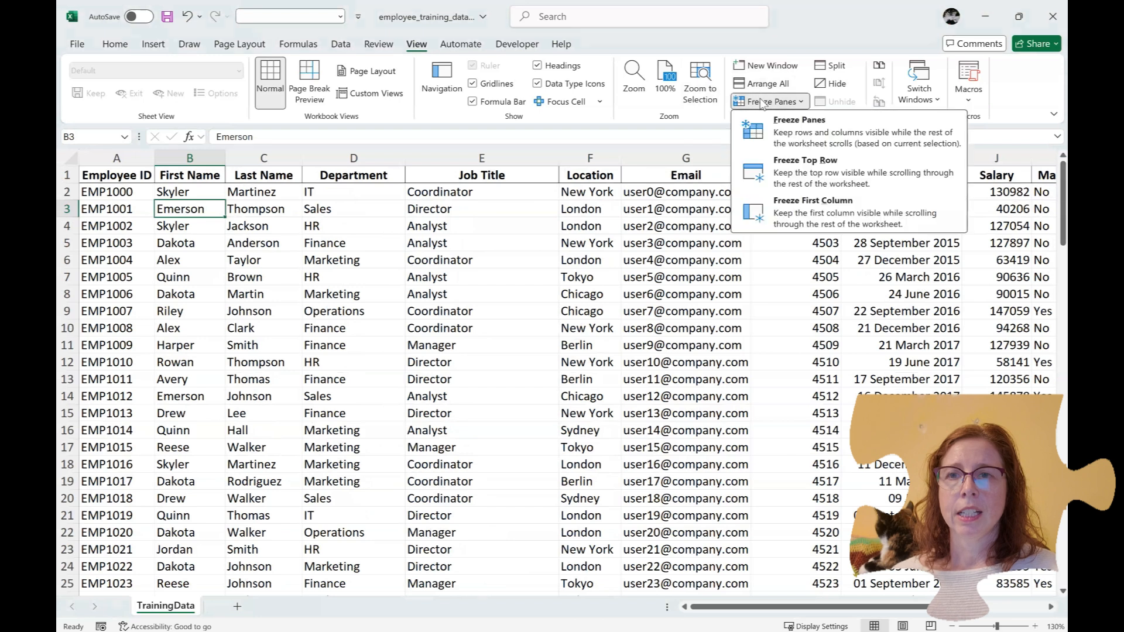
{"action": "left_click", "coordinate": [778, 206]}
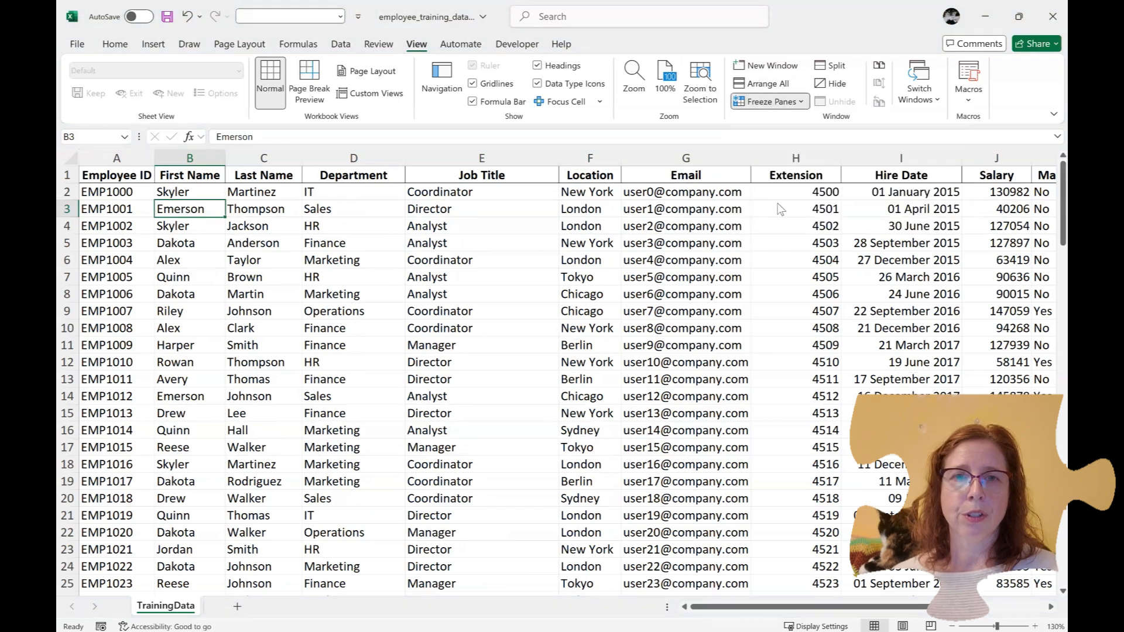
{"action": "left_click_drag", "start_coordinate": [715, 613], "coordinate": [688, 631]}
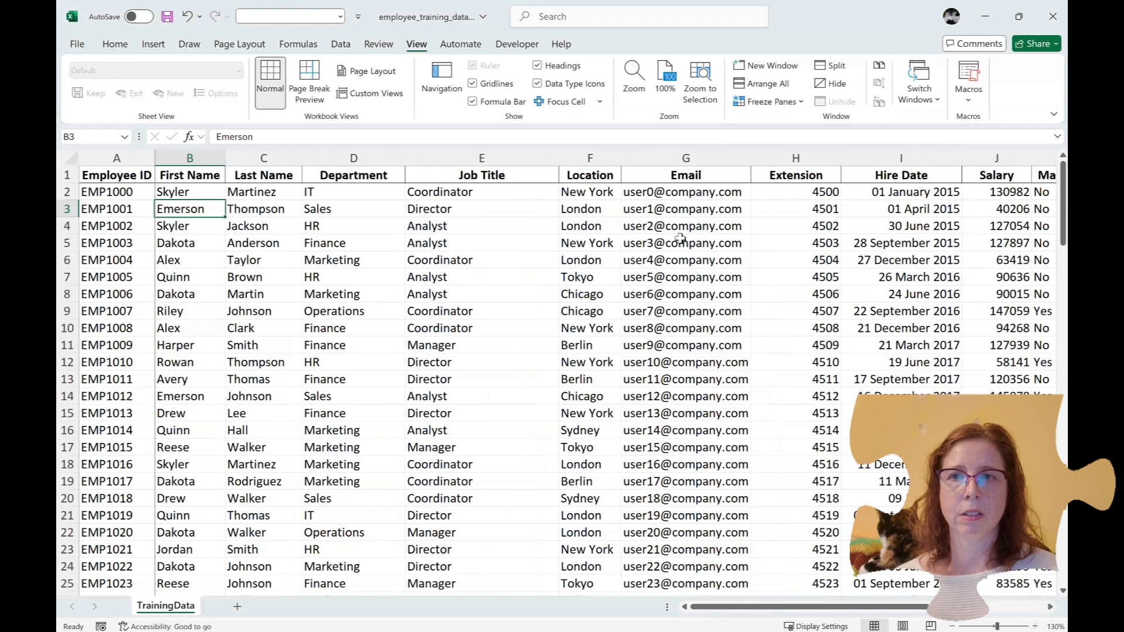
Freeze the top row again, checking it with vertical and horizontal scrolling
{"action": "left_click", "coordinate": [771, 103]}
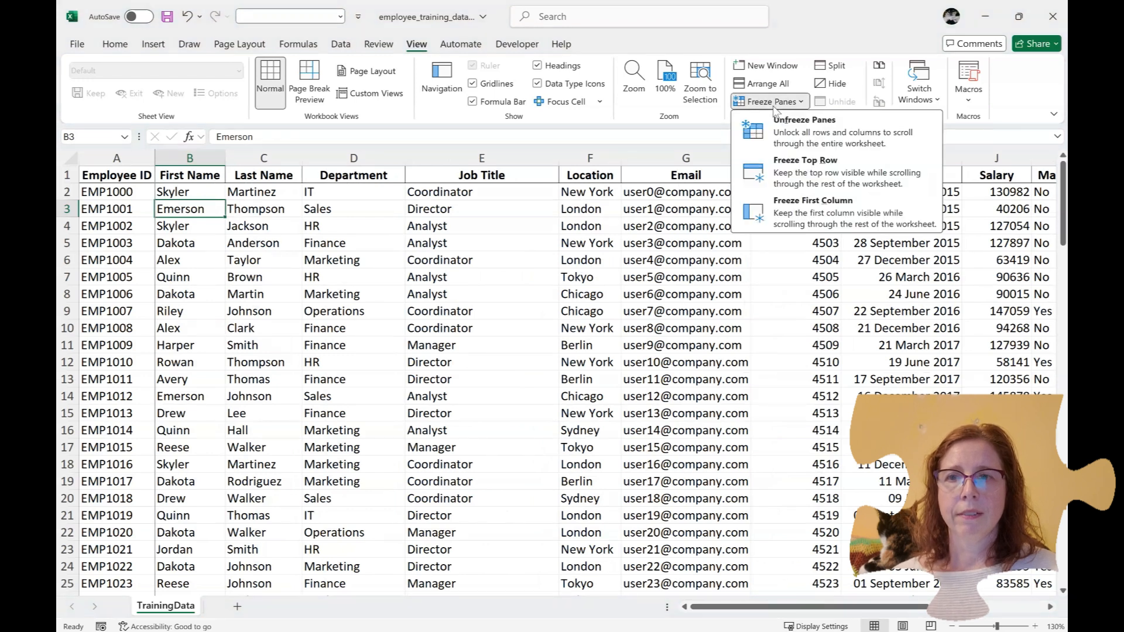
{"action": "left_click", "coordinate": [801, 168]}
{"action": "scroll", "coordinate": [715, 391], "scroll_direction": "down", "scroll_amount": 5}
{"action": "scroll", "coordinate": [715, 391], "scroll_direction": "up", "scroll_amount": 5}
{"action": "left_click_drag", "start_coordinate": [754, 610], "coordinate": [643, 609]}
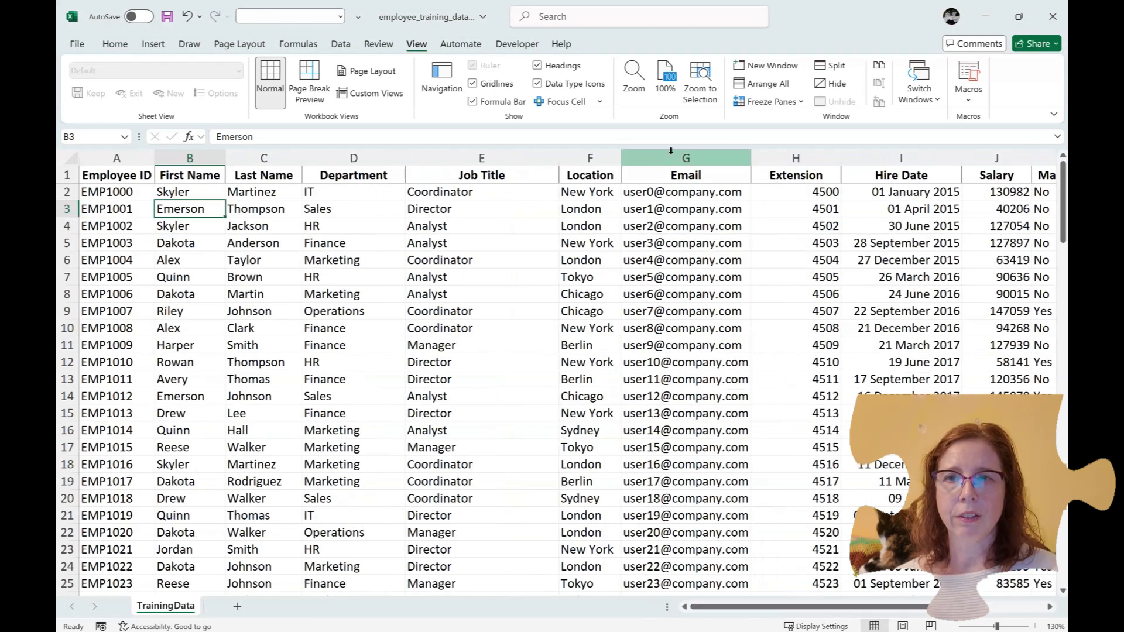
{"action": "left_click", "coordinate": [765, 101]}
{"action": "left_click", "coordinate": [805, 167]}
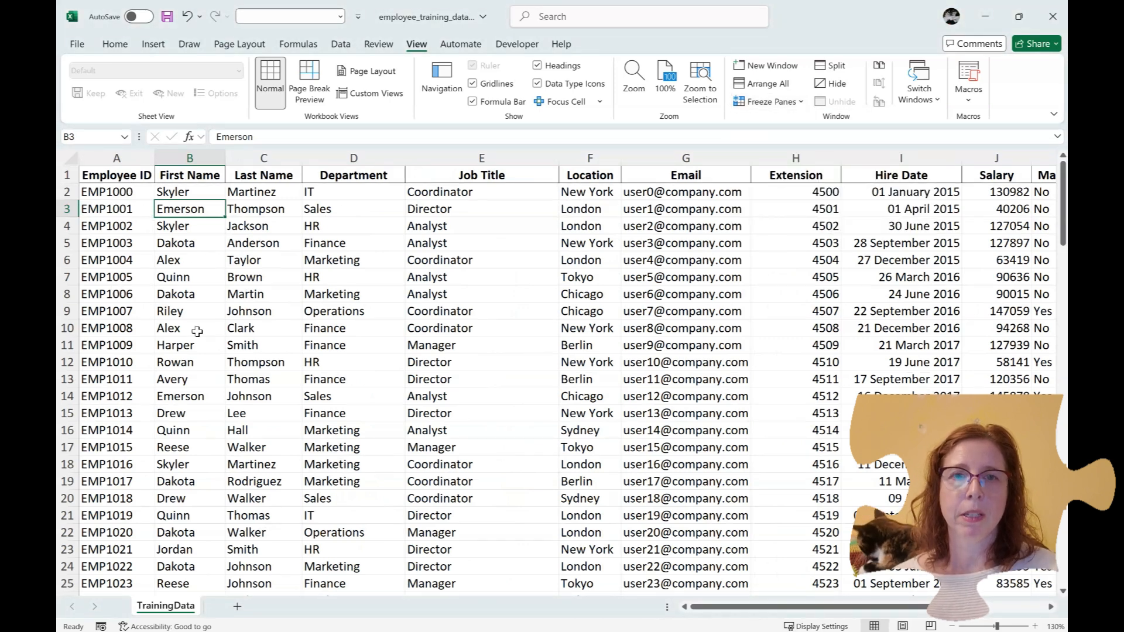
{"action": "left_click_drag", "start_coordinate": [736, 607], "coordinate": [643, 618]}
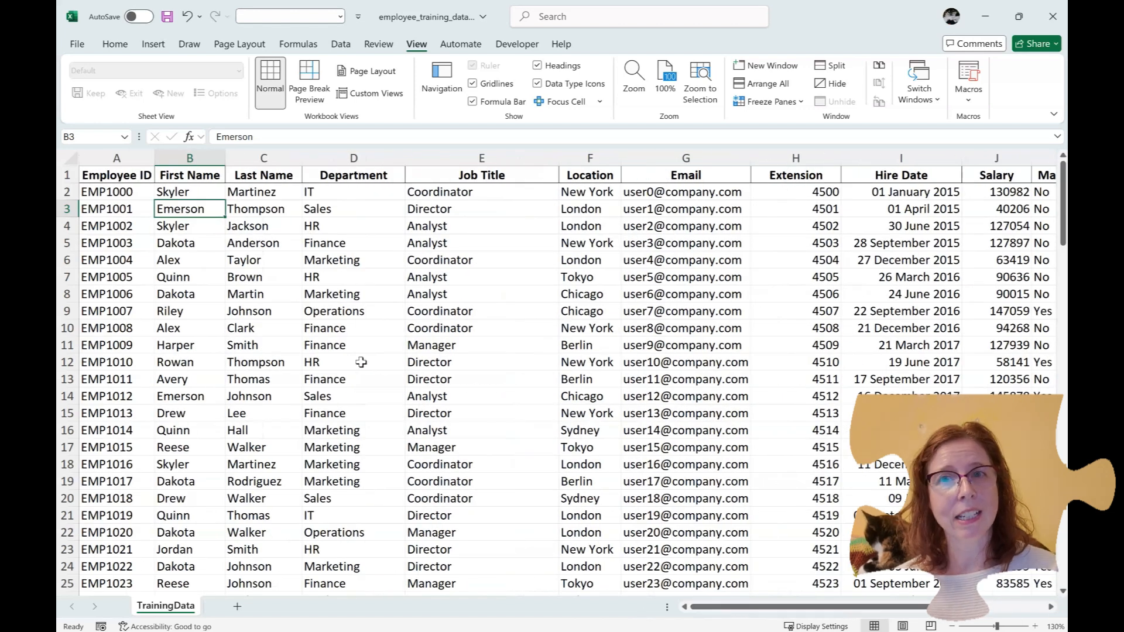
Freeze panes at C2 so row 1 and column A stay fixed, testing by scrolling
{"action": "scroll", "coordinate": [361, 363], "scroll_direction": "down", "scroll_amount": 4}
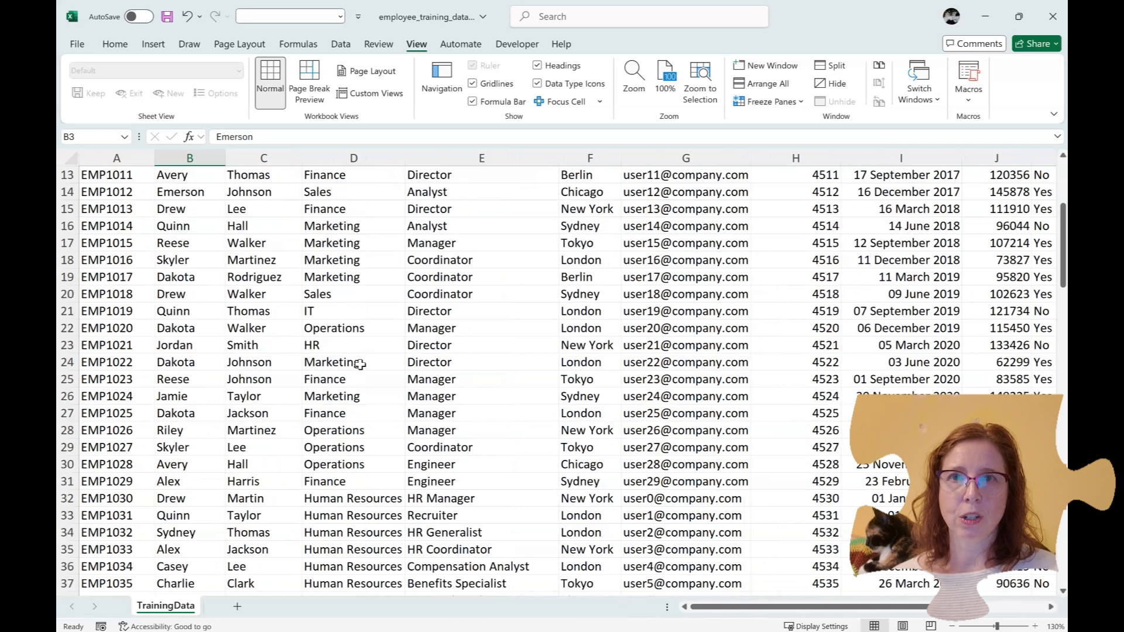
{"action": "scroll", "coordinate": [360, 364], "scroll_direction": "up", "scroll_amount": 4}
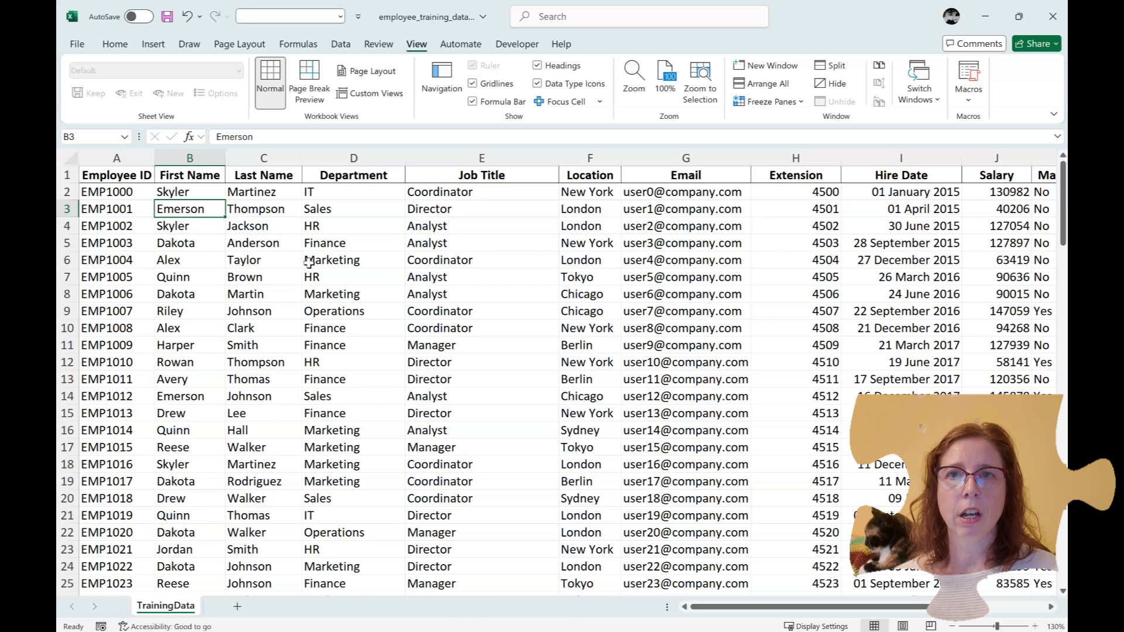
{"action": "left_click", "coordinate": [256, 195]}
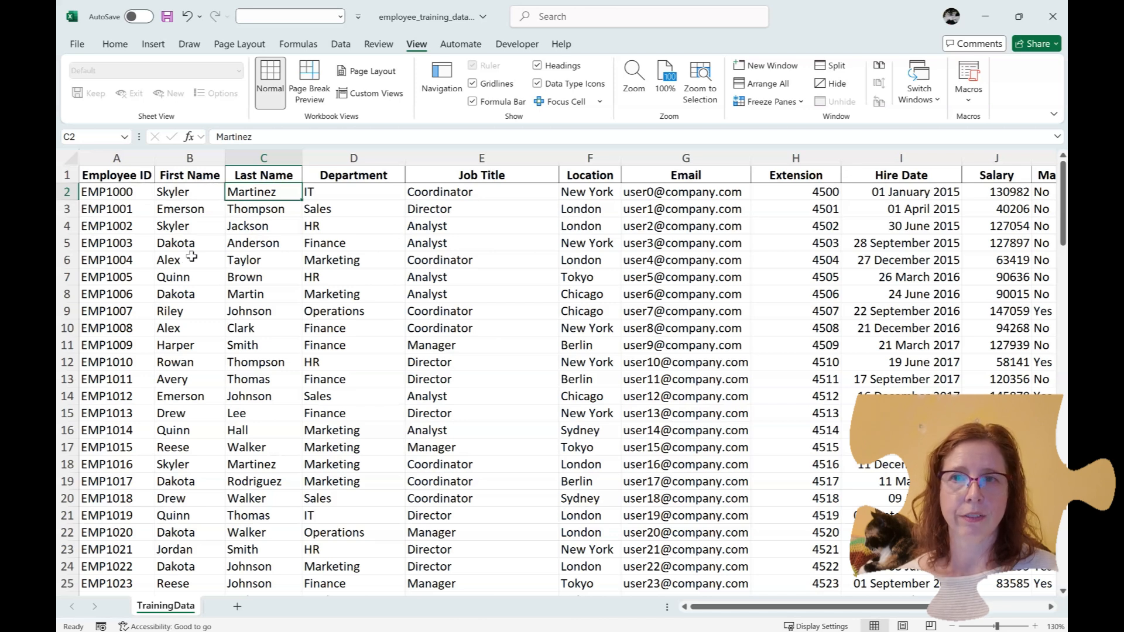
{"action": "left_click", "coordinate": [781, 106]}
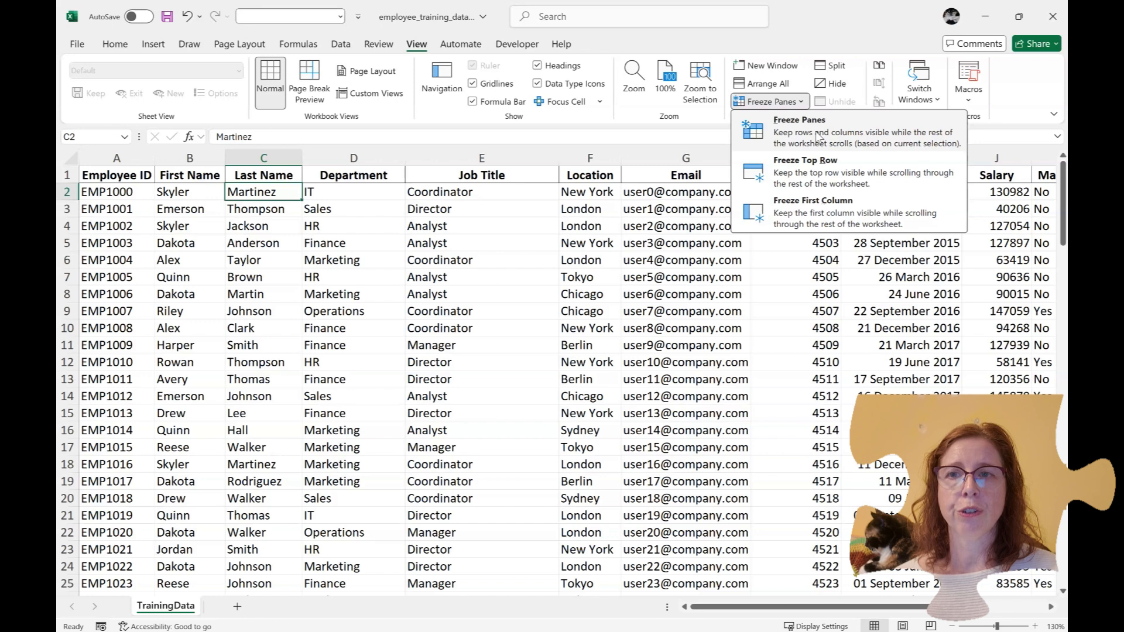
{"action": "left_click", "coordinate": [789, 139]}
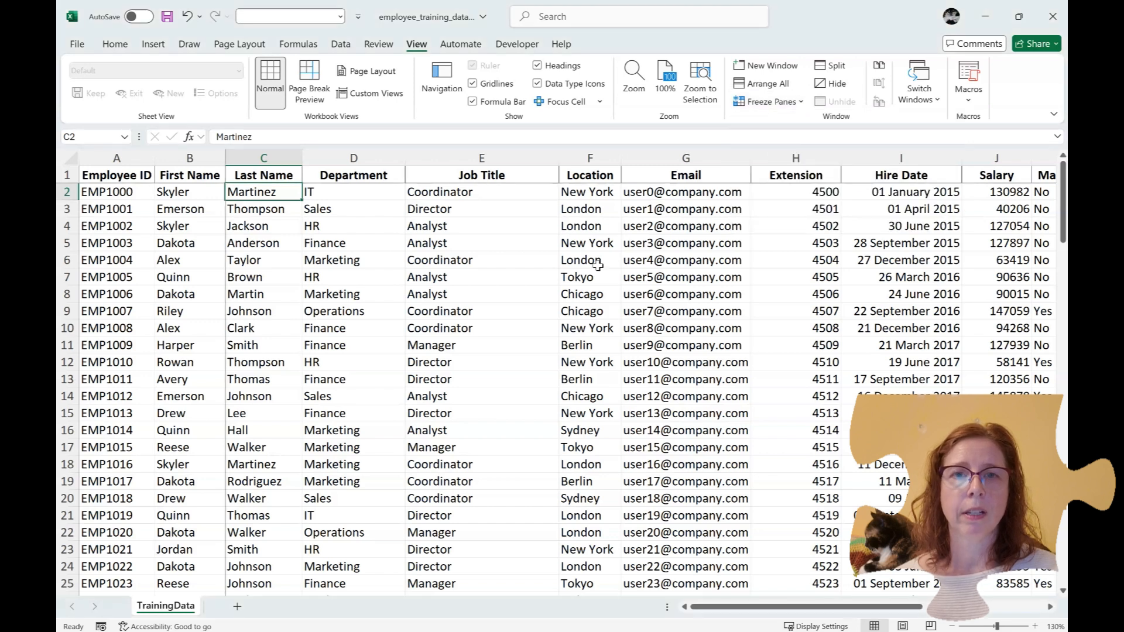
{"action": "scroll", "coordinate": [587, 264], "scroll_direction": "down", "scroll_amount": 8}
{"action": "scroll", "coordinate": [587, 265], "scroll_direction": "down", "scroll_amount": 5}
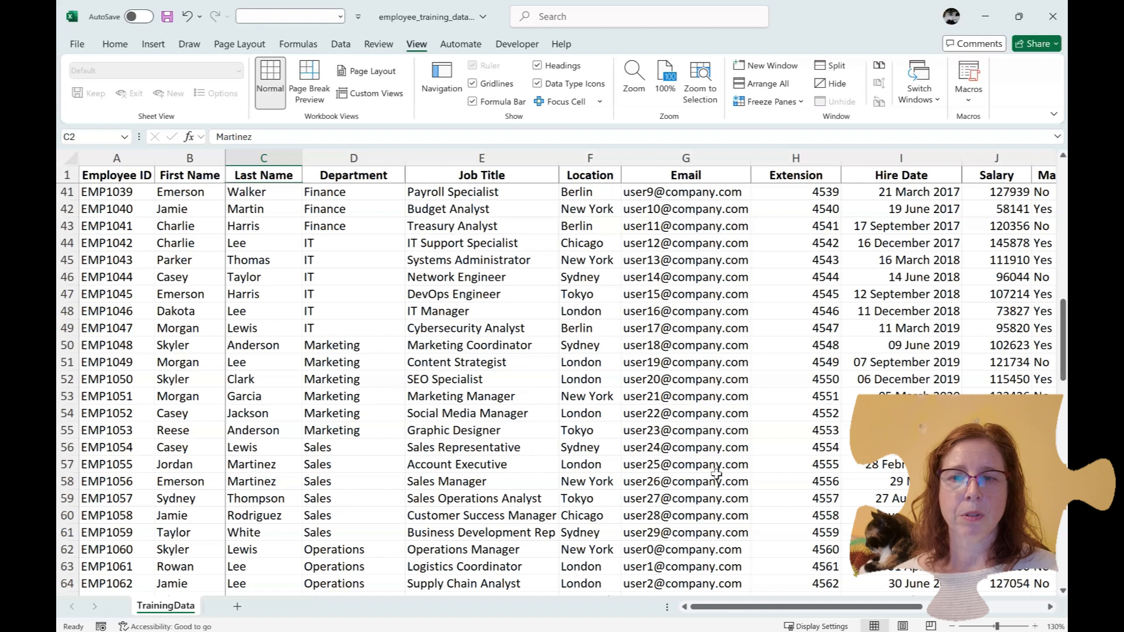
{"action": "left_click_drag", "start_coordinate": [728, 610], "coordinate": [625, 611]}
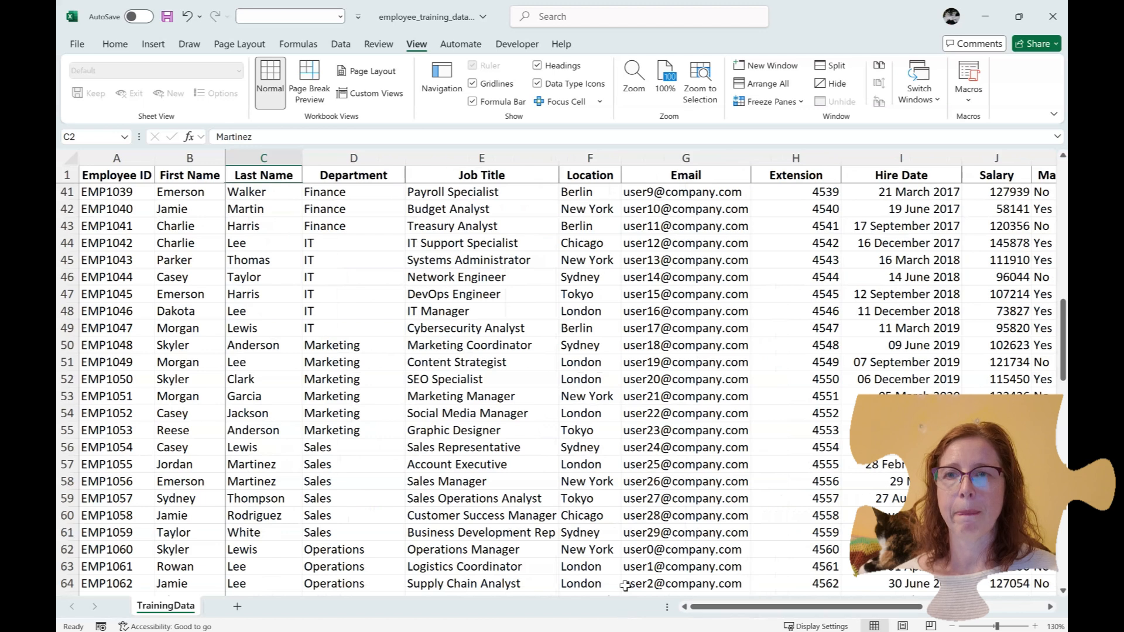
Unfreeze all panes and select cell C8
{"action": "left_click", "coordinate": [769, 103]}
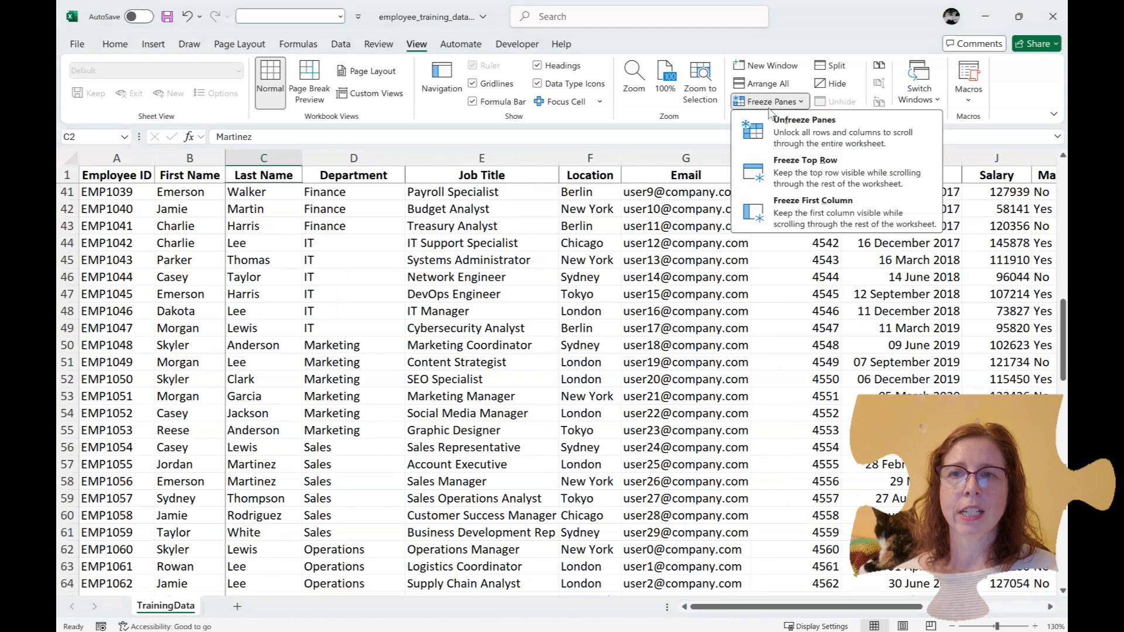
{"action": "left_click", "coordinate": [781, 134]}
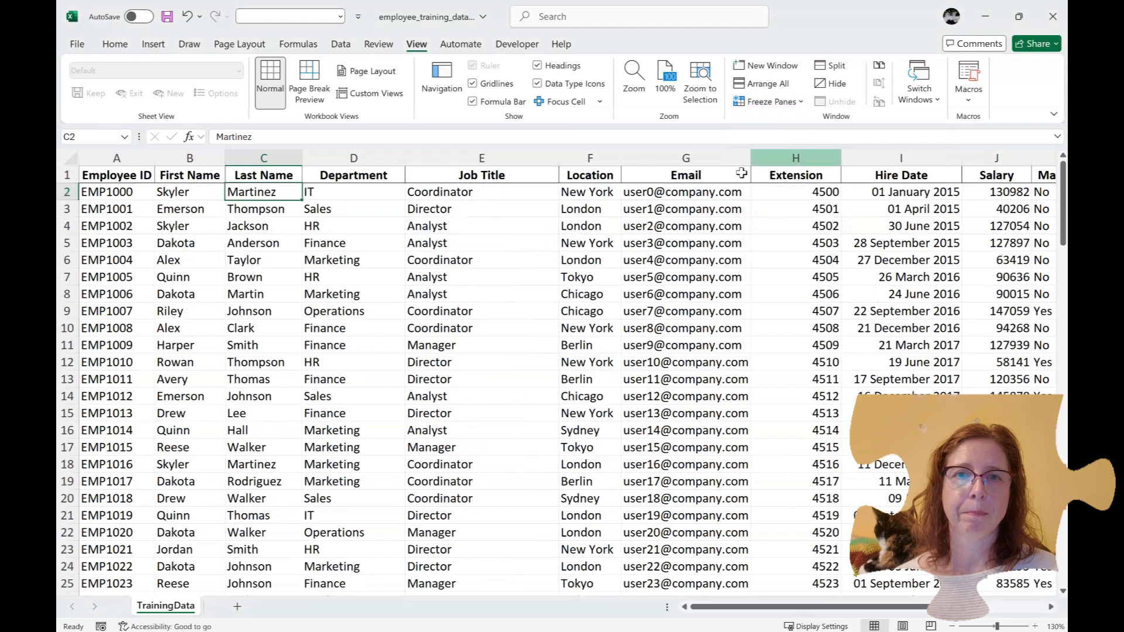
{"action": "left_click", "coordinate": [264, 299]}
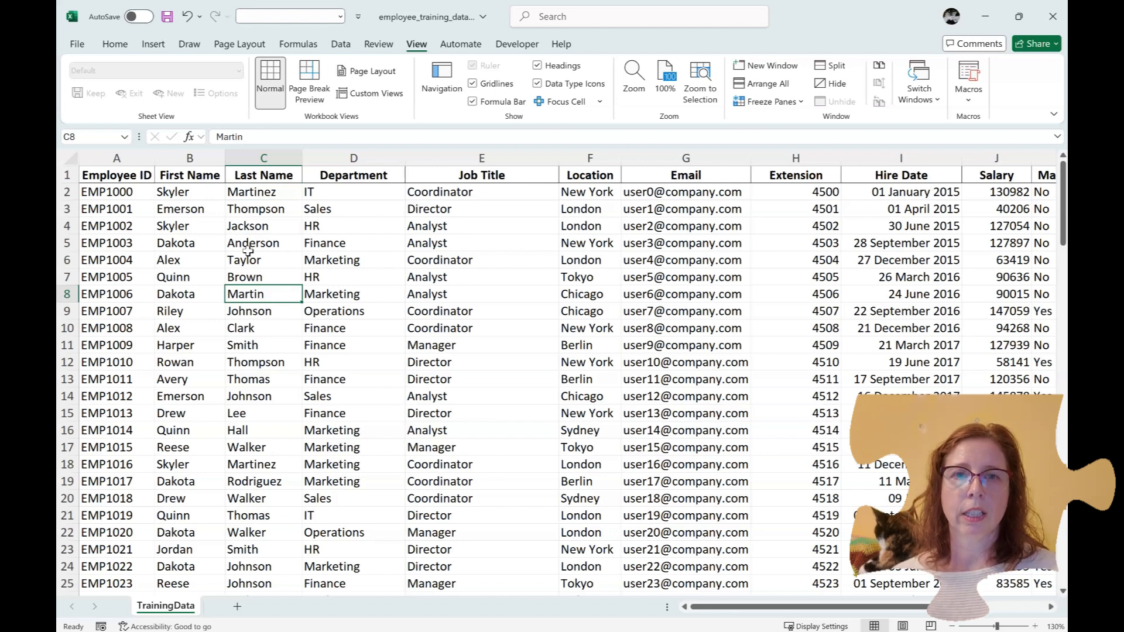
{"action": "scroll", "coordinate": [279, 328], "scroll_direction": "down", "scroll_amount": 20}
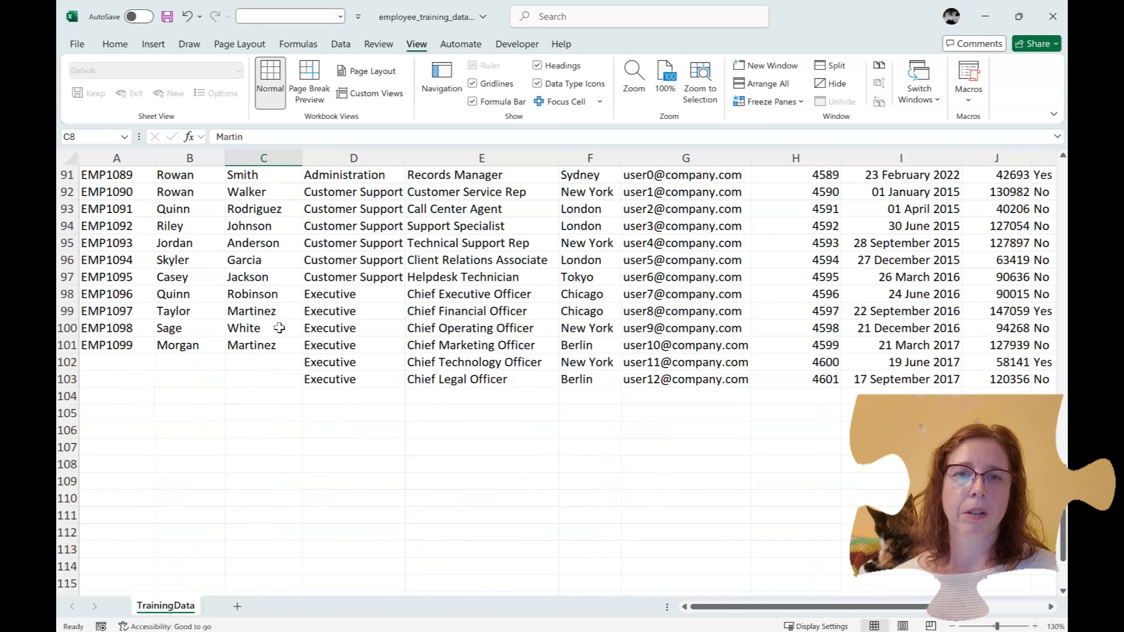
{"action": "scroll", "coordinate": [324, 310], "scroll_direction": "up", "scroll_amount": 20}
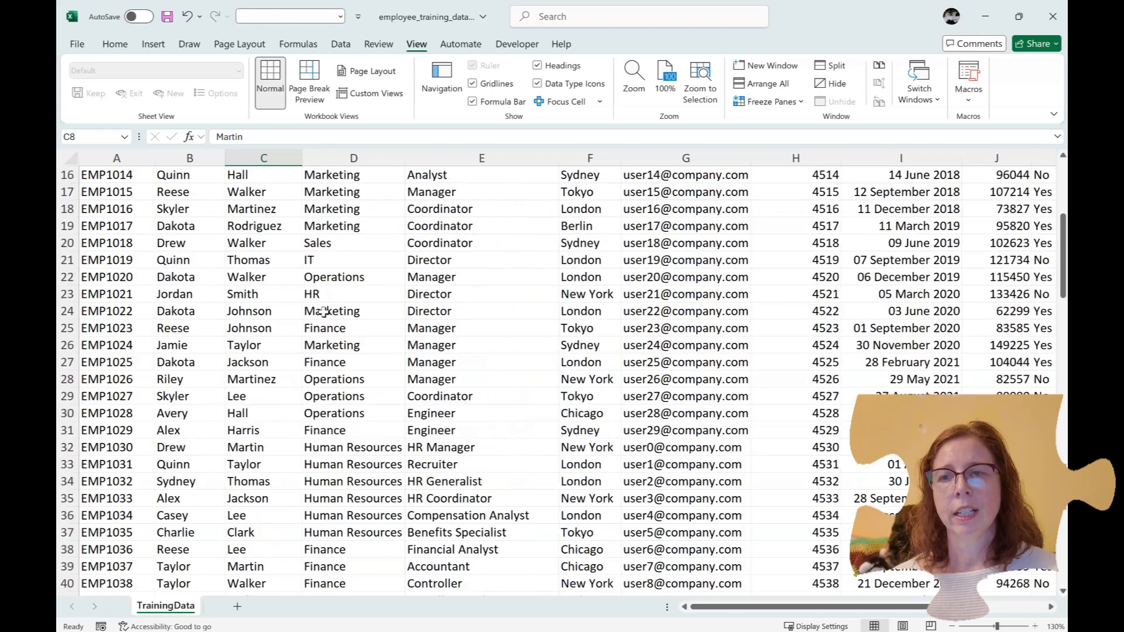
{"action": "scroll", "coordinate": [323, 311], "scroll_direction": "up", "scroll_amount": 5}
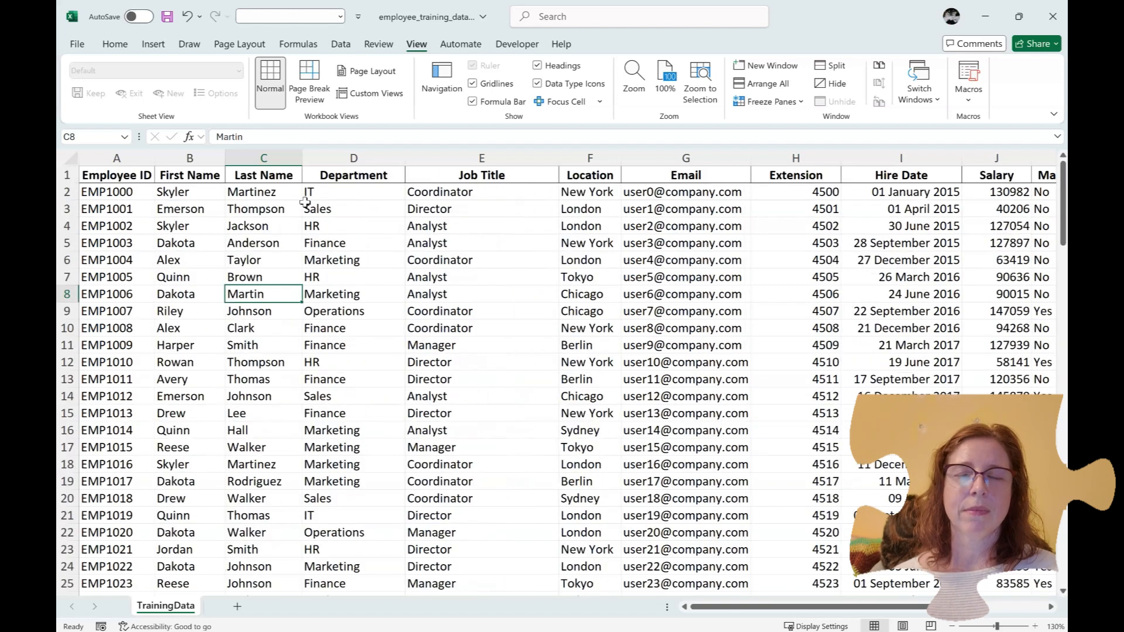
{"action": "left_click", "coordinate": [259, 345]}
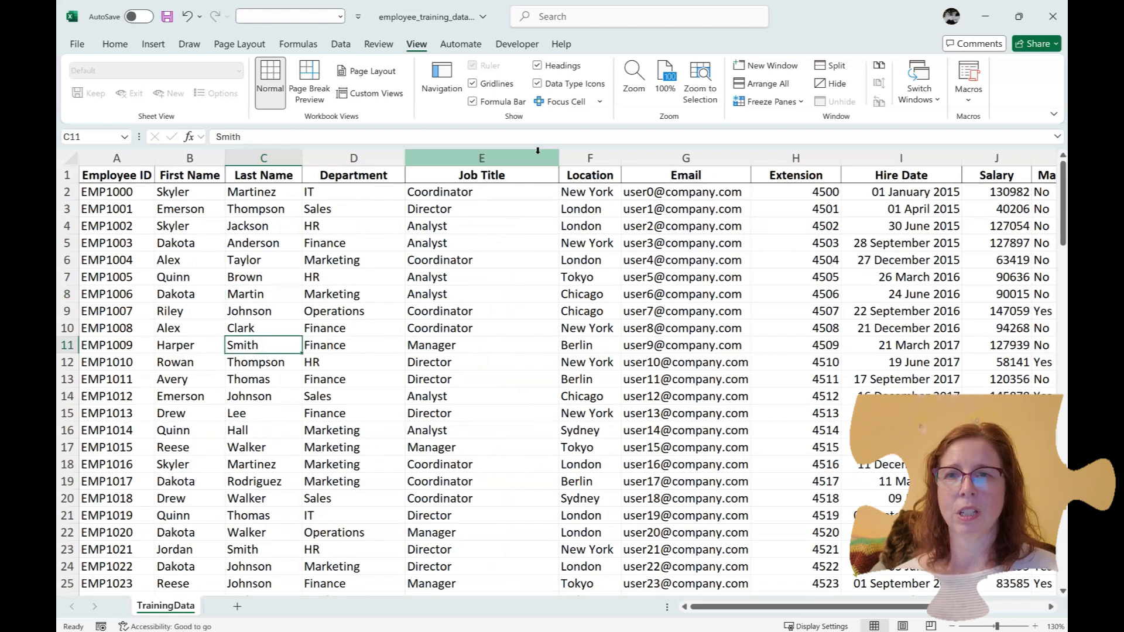
{"action": "left_click", "coordinate": [747, 103]}
{"action": "left_click", "coordinate": [799, 126]}
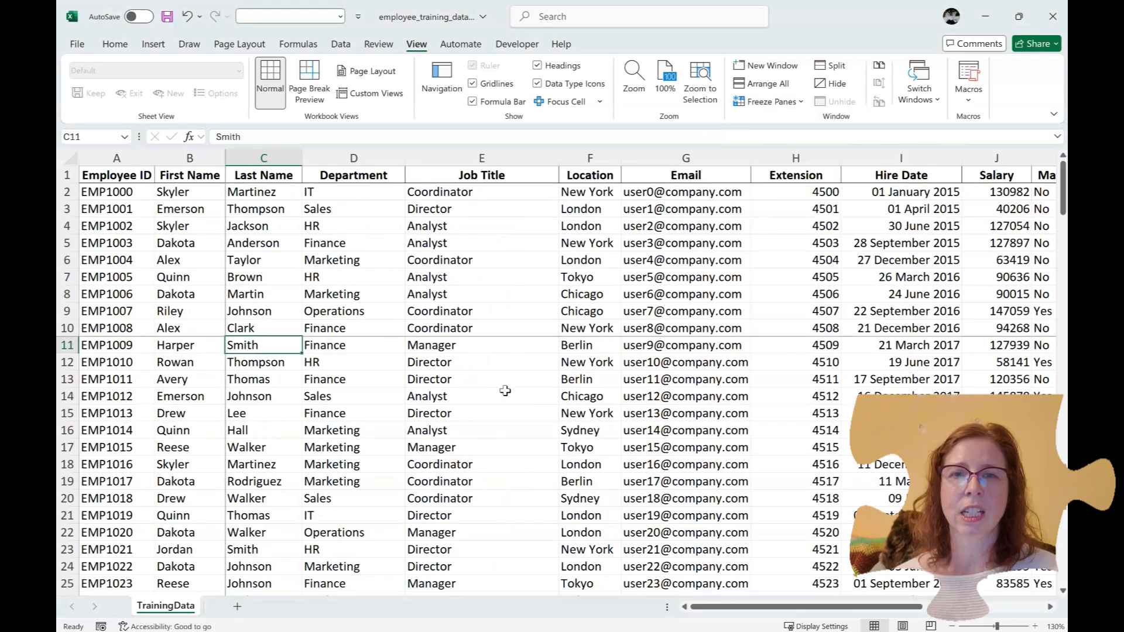
{"action": "scroll", "coordinate": [490, 404], "scroll_direction": "down", "scroll_amount": 6}
{"action": "scroll", "coordinate": [490, 404], "scroll_direction": "down", "scroll_amount": 7}
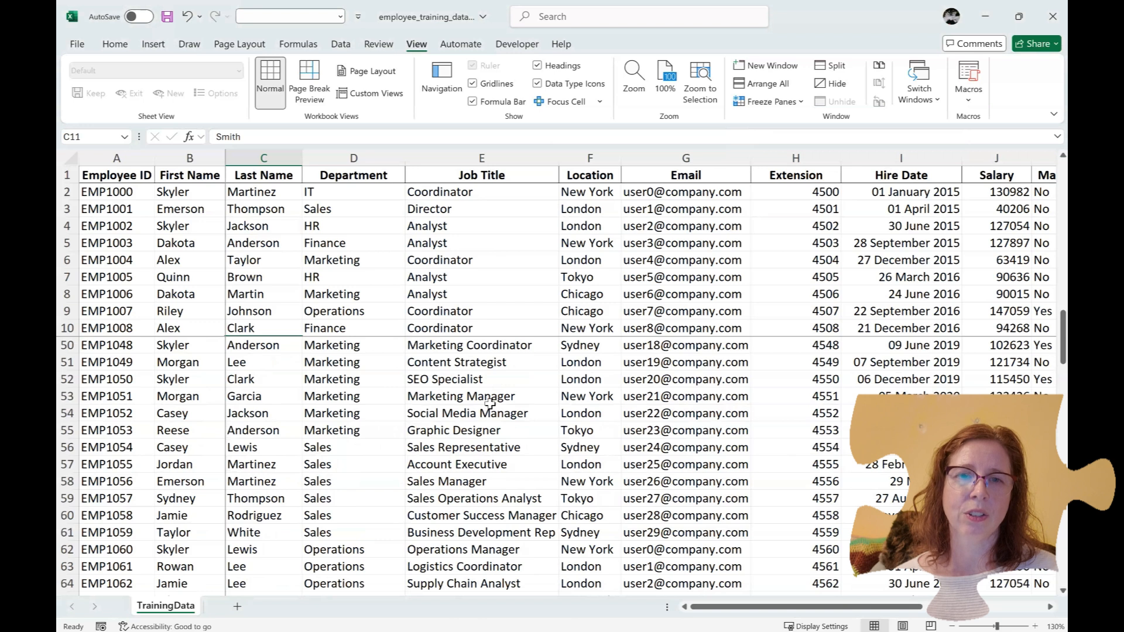
{"action": "scroll", "coordinate": [490, 404], "scroll_direction": "down", "scroll_amount": 5}
{"action": "scroll", "coordinate": [490, 404], "scroll_direction": "up", "scroll_amount": 4}
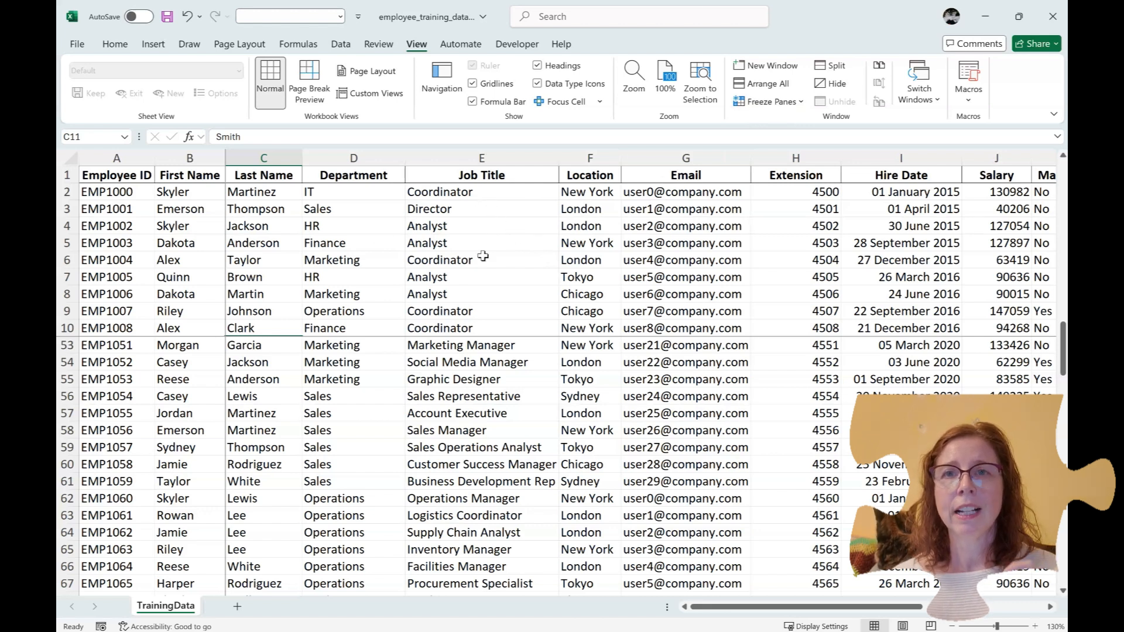
{"action": "left_click", "coordinate": [793, 102]}
{"action": "left_click", "coordinate": [792, 130]}
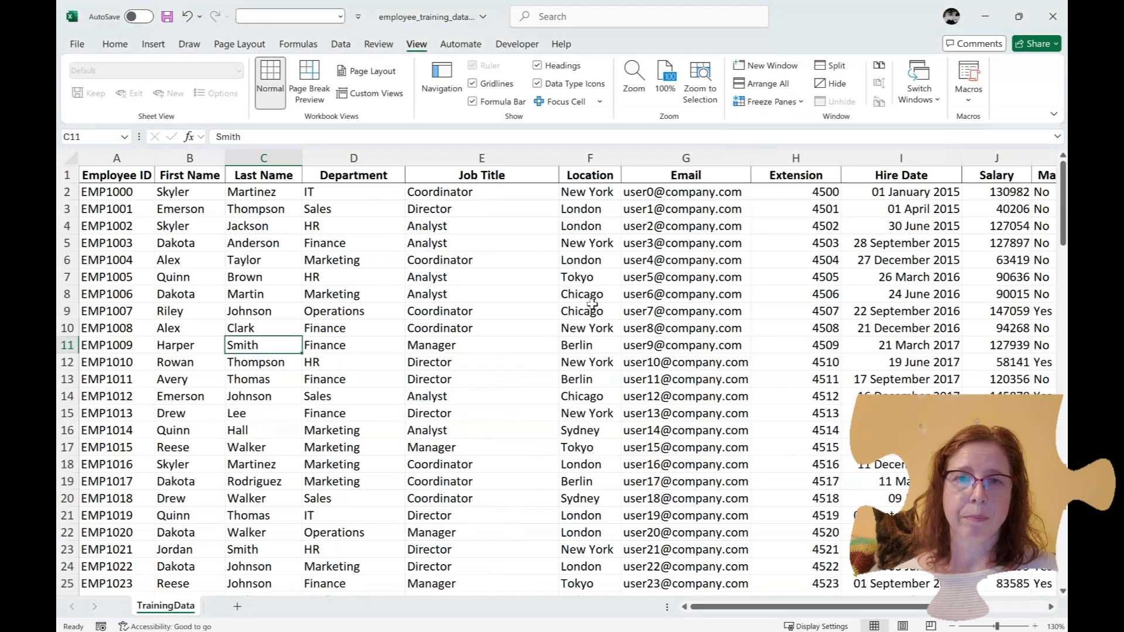
{"action": "left_click", "coordinate": [489, 328]}
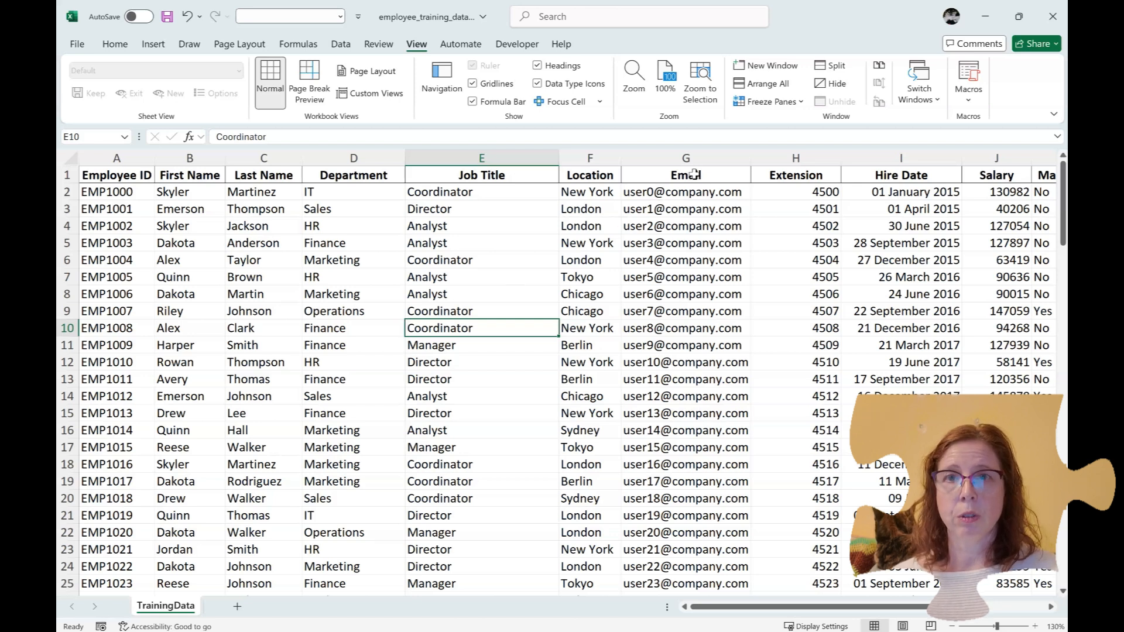
Split the sheet at E10 and drag the vertical split bar away, leaving two stacked panes
{"action": "left_click", "coordinate": [837, 66]}
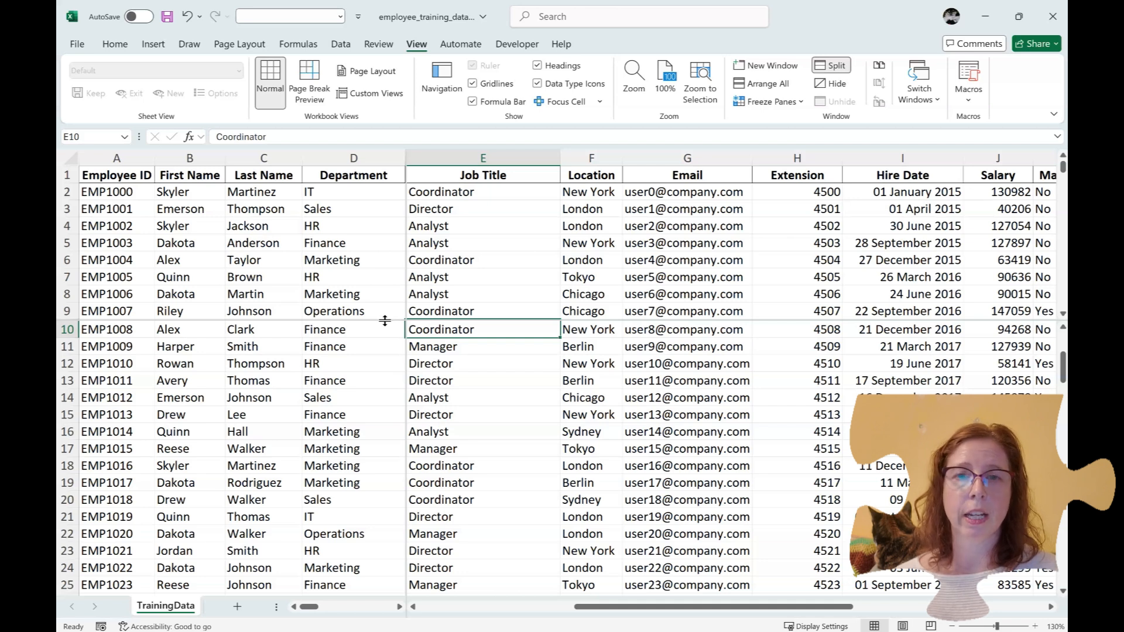
{"action": "left_click_drag", "start_coordinate": [384, 320], "coordinate": [374, 353]}
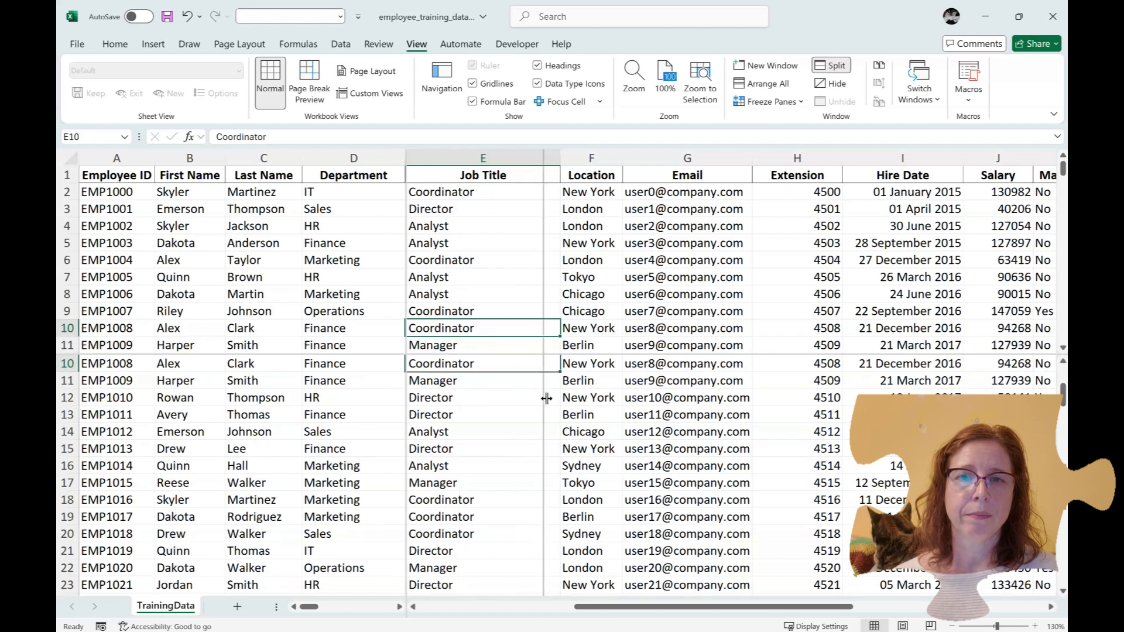
{"action": "left_click_drag", "start_coordinate": [79, 428], "coordinate": [80, 429]}
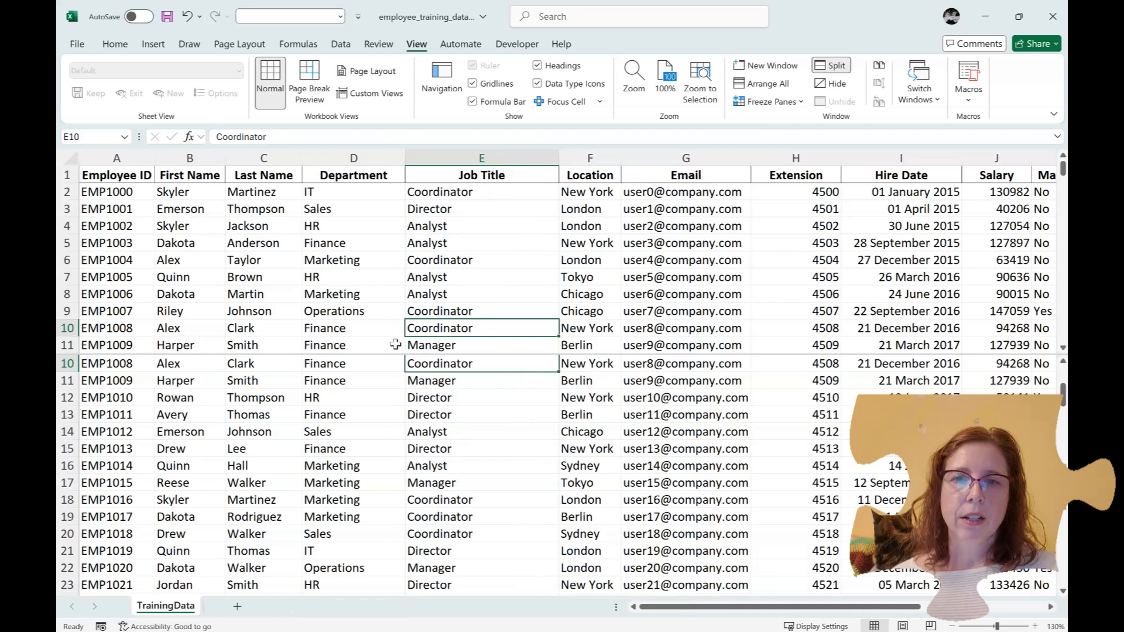
{"action": "scroll", "coordinate": [404, 300], "scroll_direction": "down", "scroll_amount": 12}
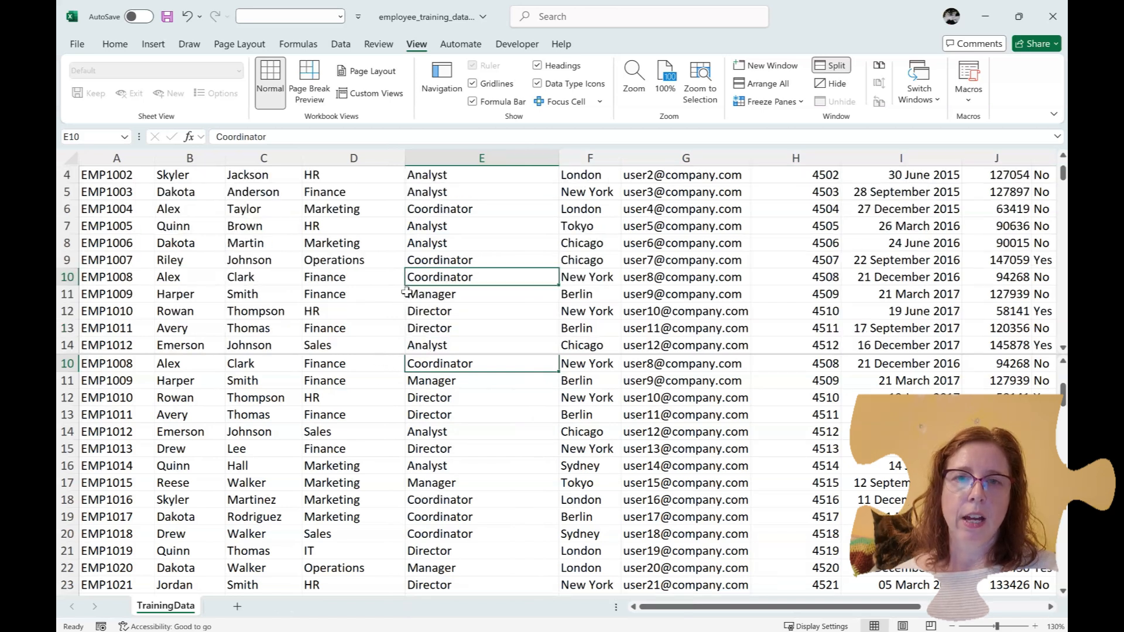
{"action": "scroll", "coordinate": [406, 293], "scroll_direction": "up", "scroll_amount": 12}
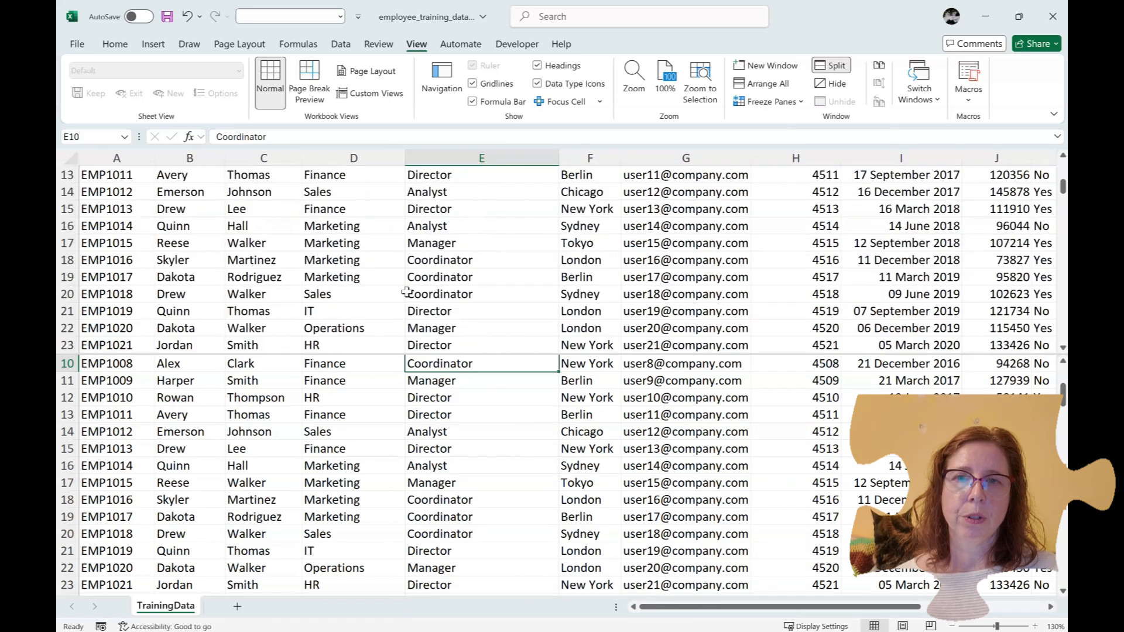
{"action": "scroll", "coordinate": [377, 442], "scroll_direction": "down", "scroll_amount": 5}
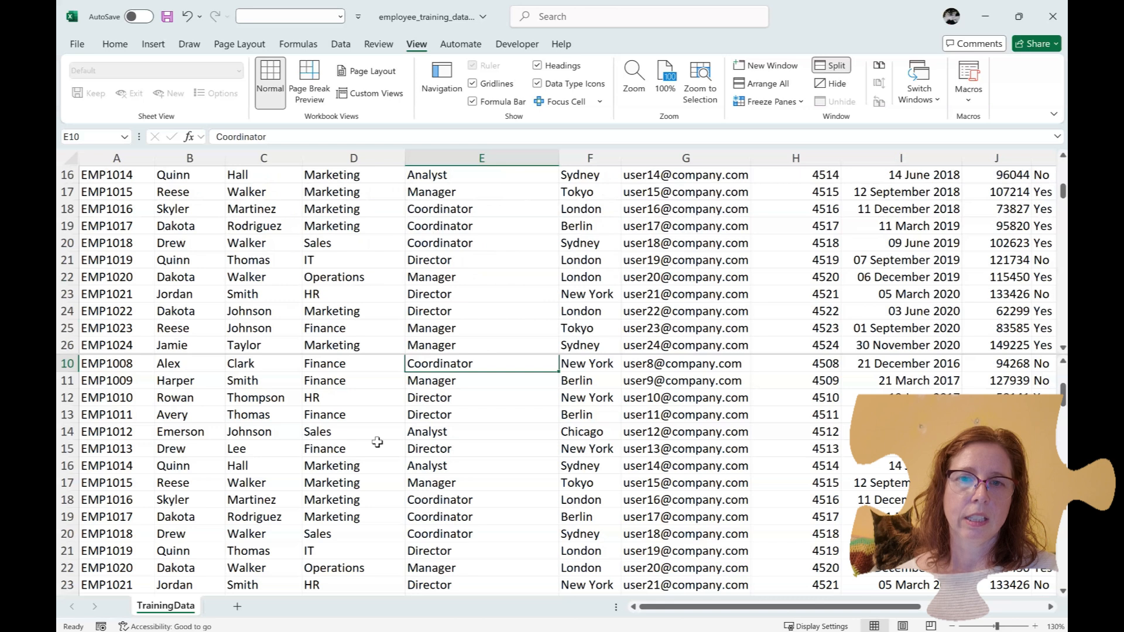
{"action": "scroll", "coordinate": [377, 442], "scroll_direction": "up", "scroll_amount": 5}
Scroll the lower and upper panes independently, selecting cells such as E10 and G9
{"action": "left_click", "coordinate": [372, 466]}
{"action": "scroll", "coordinate": [372, 468], "scroll_direction": "down", "scroll_amount": 12}
{"action": "scroll", "coordinate": [372, 468], "scroll_direction": "up", "scroll_amount": 15}
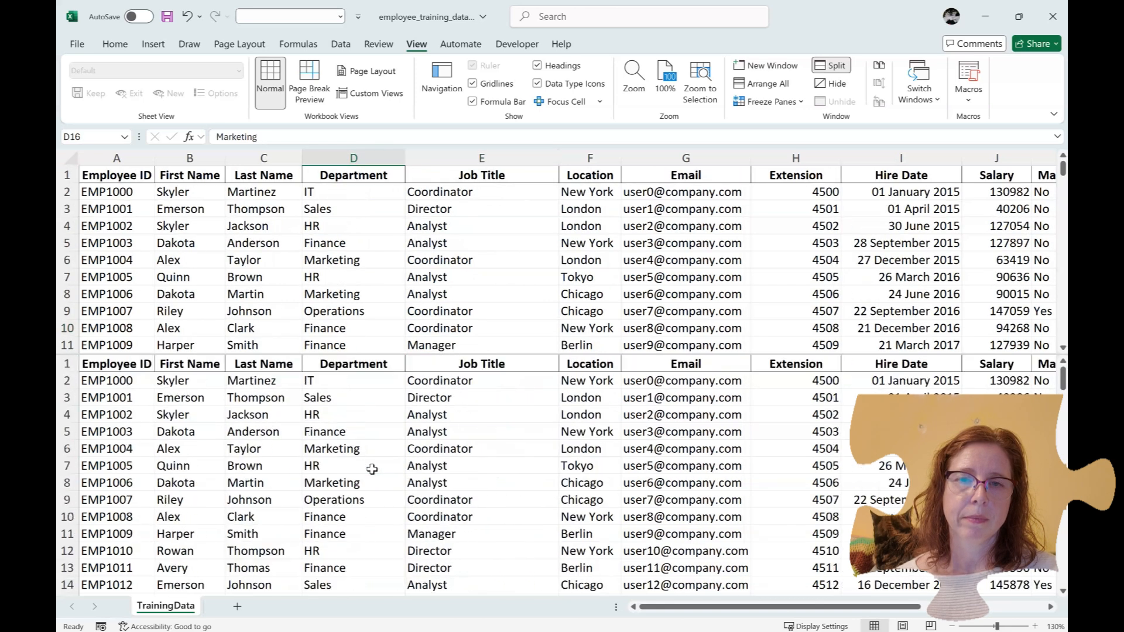
{"action": "scroll", "coordinate": [372, 468], "scroll_direction": "down", "scroll_amount": 20}
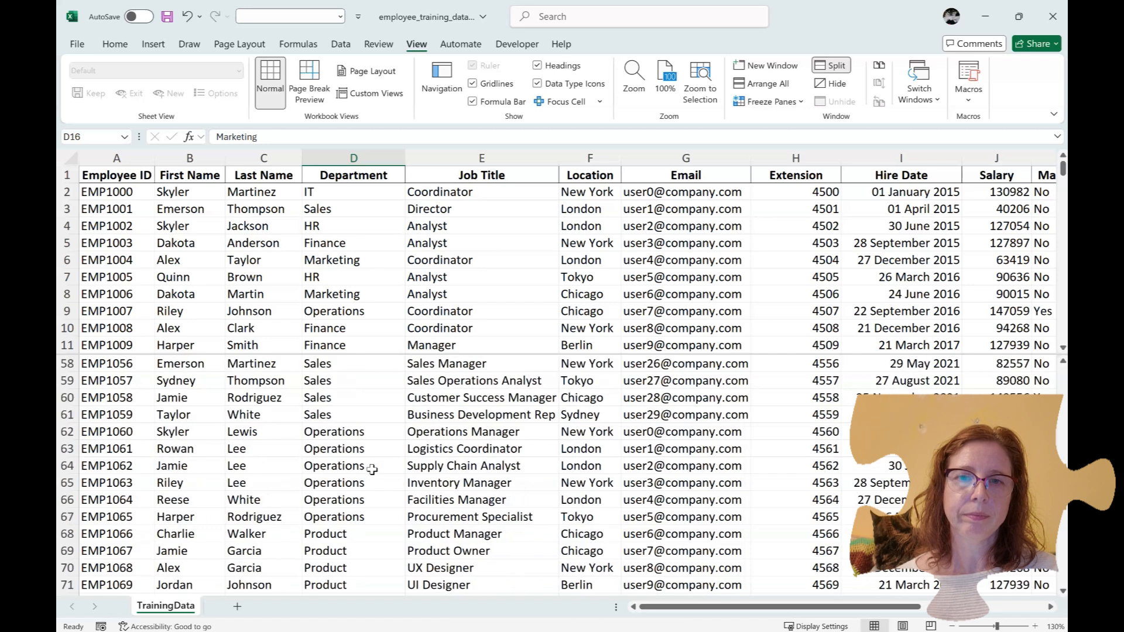
{"action": "scroll", "coordinate": [372, 468], "scroll_direction": "down", "scroll_amount": 5}
{"action": "scroll", "coordinate": [373, 468], "scroll_direction": "up", "scroll_amount": 3}
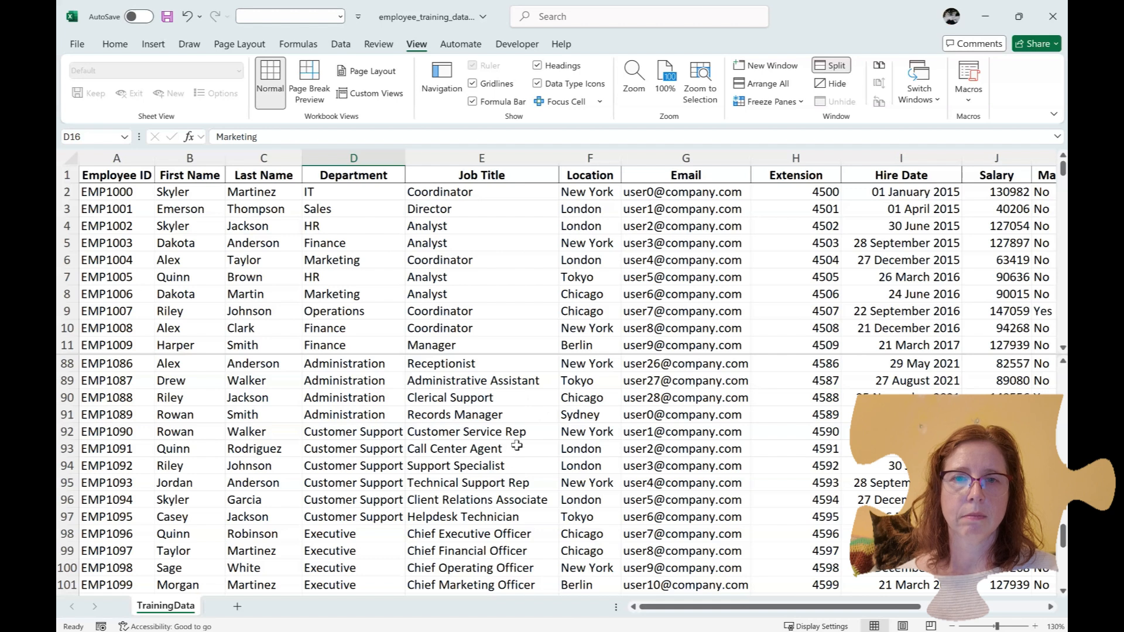
{"action": "left_click", "coordinate": [485, 332]}
{"action": "left_click", "coordinate": [490, 431]}
{"action": "left_click", "coordinate": [667, 315]}
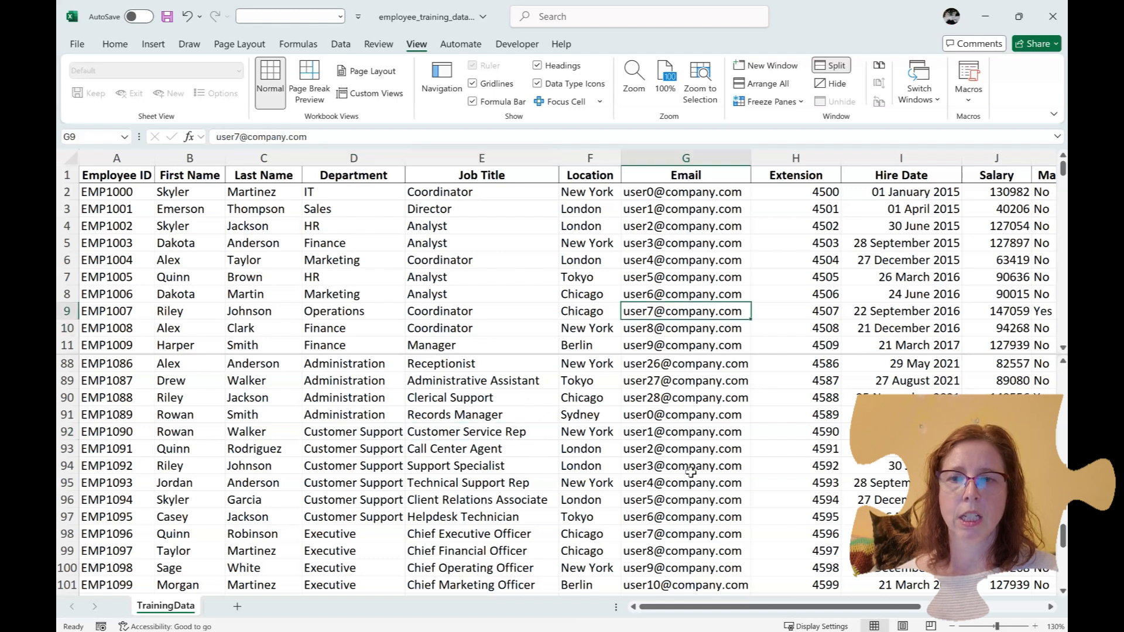
{"action": "left_click_drag", "start_coordinate": [708, 607], "coordinate": [534, 624]}
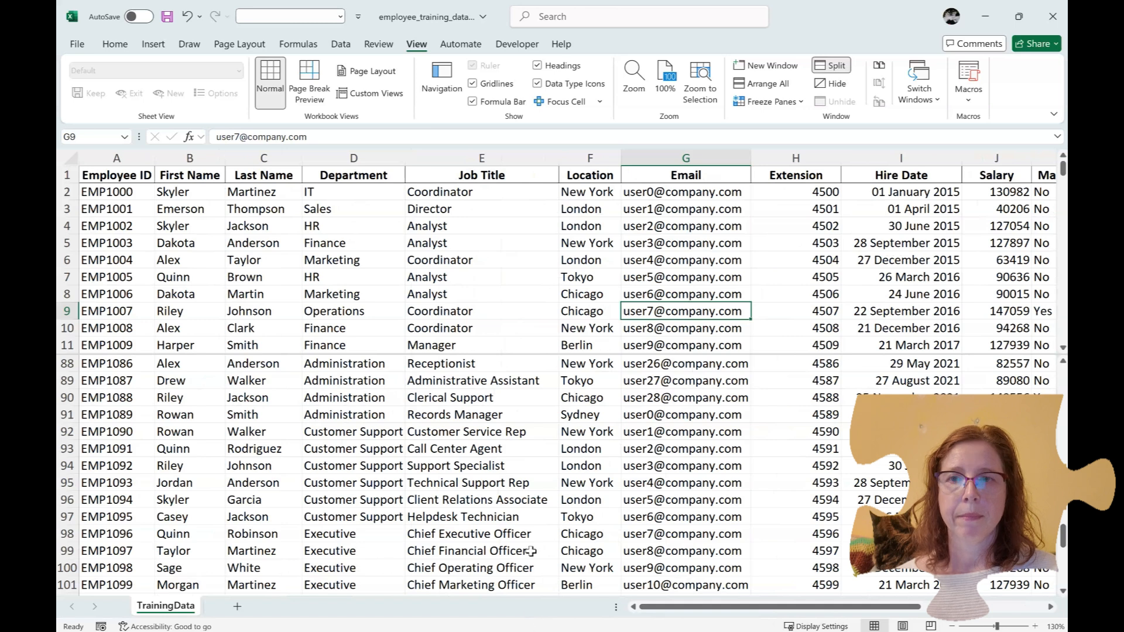
Turn off the split and select cell E14
{"action": "left_click", "coordinate": [835, 66]}
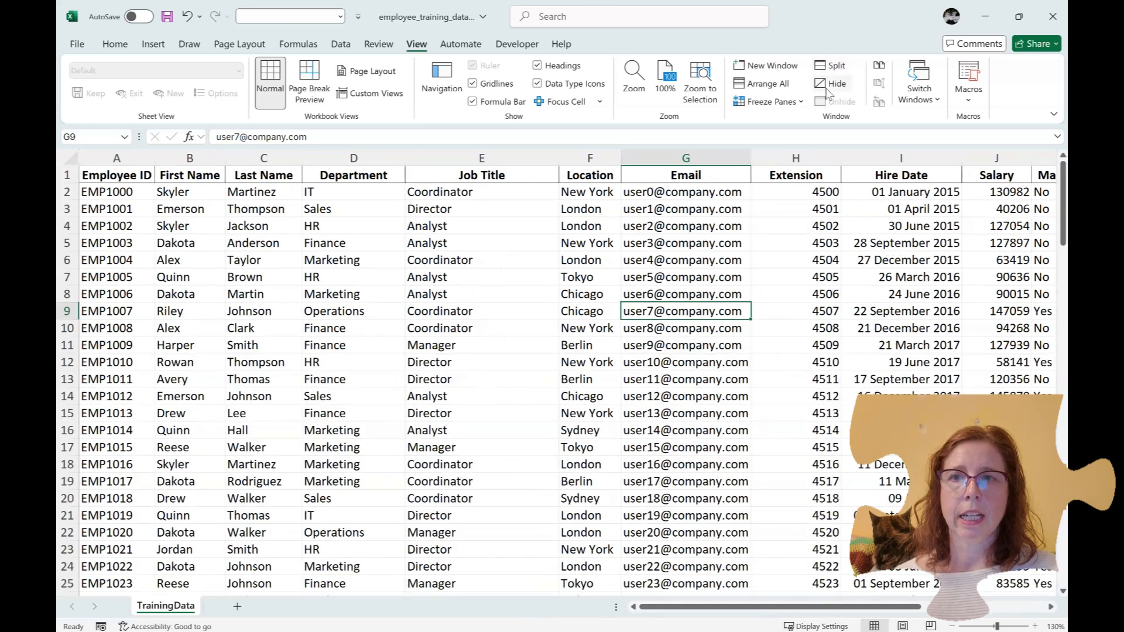
{"action": "left_click", "coordinate": [535, 393]}
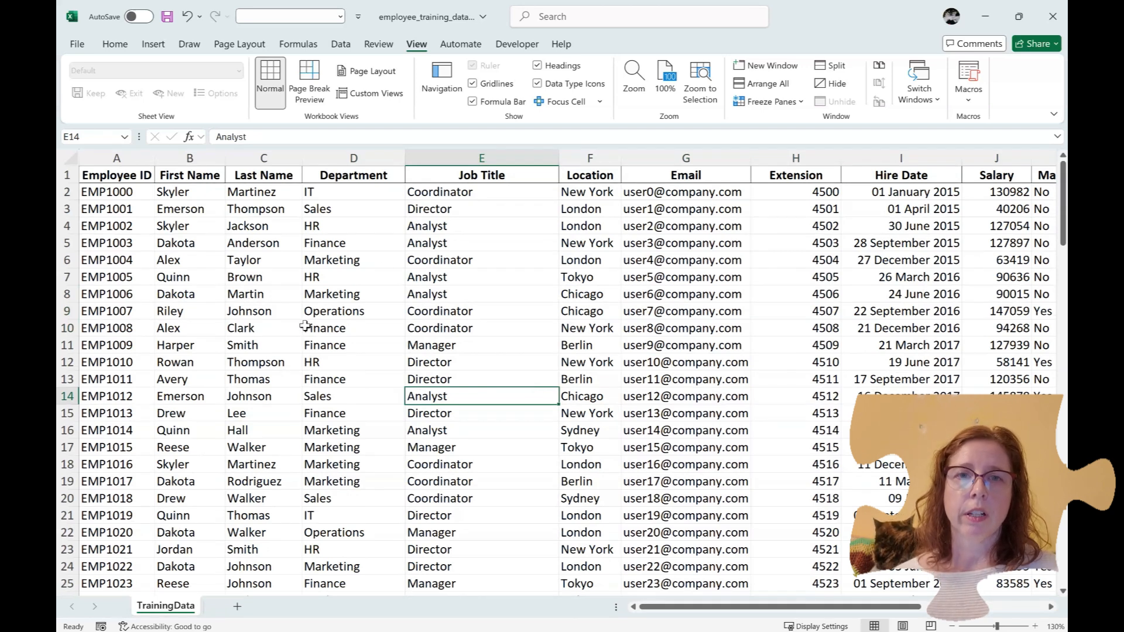
Format the range A1:N103 as Table1 with a red banded table style
{"action": "left_click", "coordinate": [115, 51]}
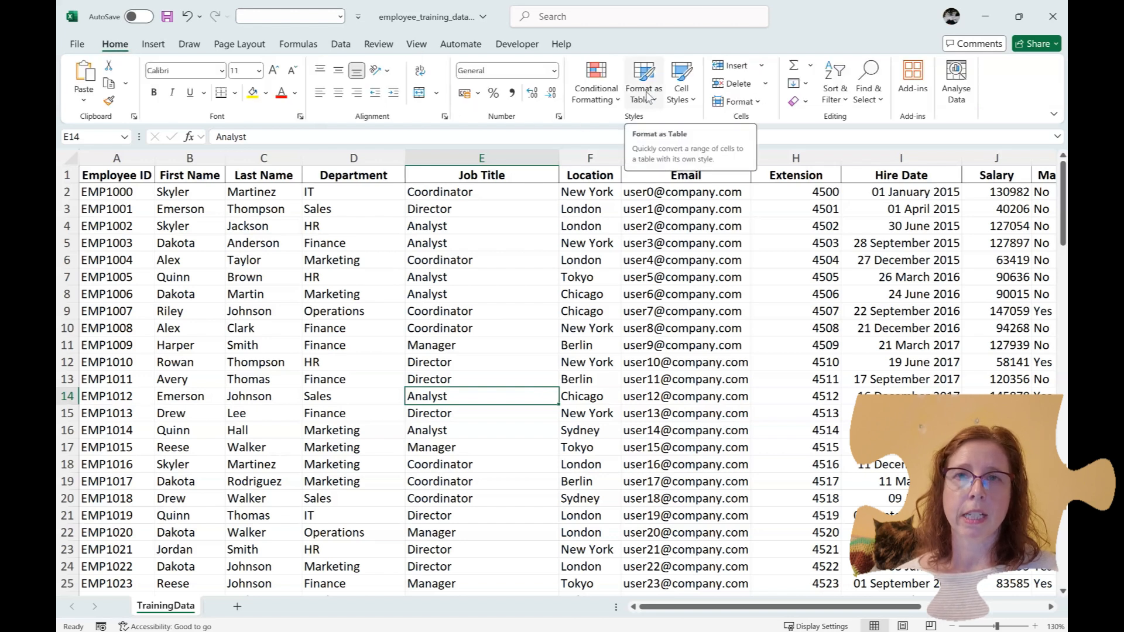
{"action": "left_click", "coordinate": [648, 96]}
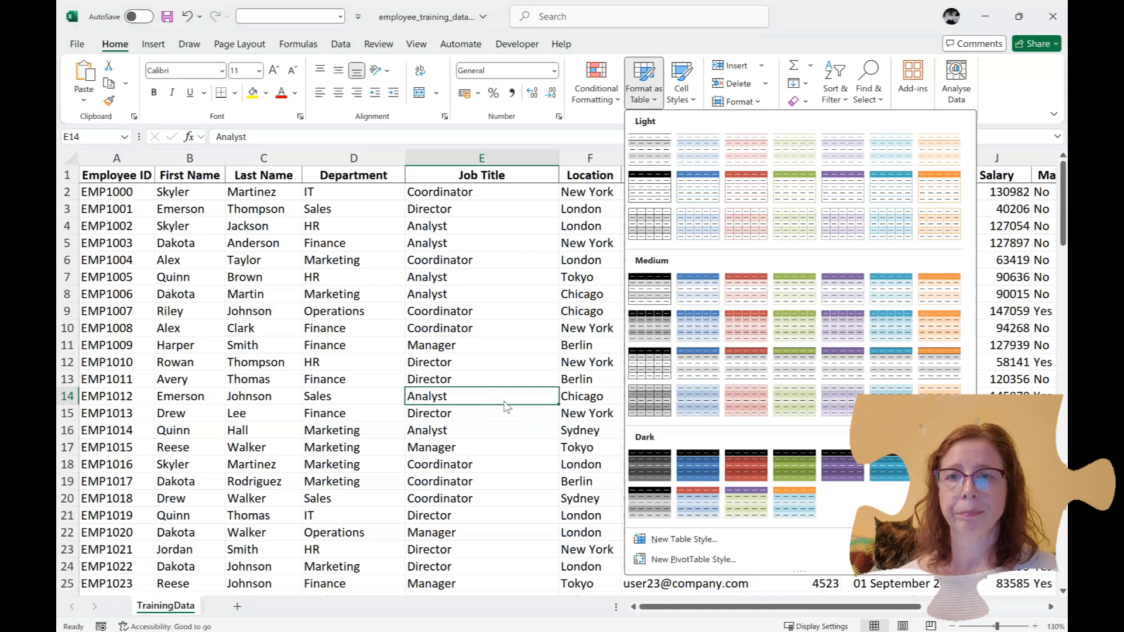
{"action": "left_click", "coordinate": [735, 201]}
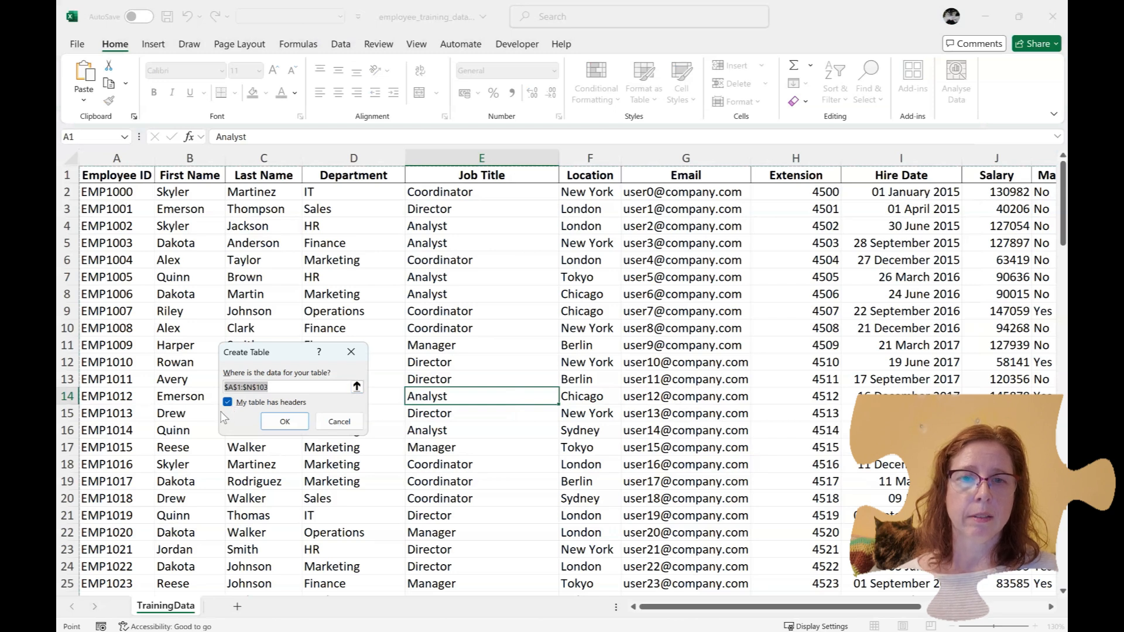
{"action": "left_click", "coordinate": [285, 422]}
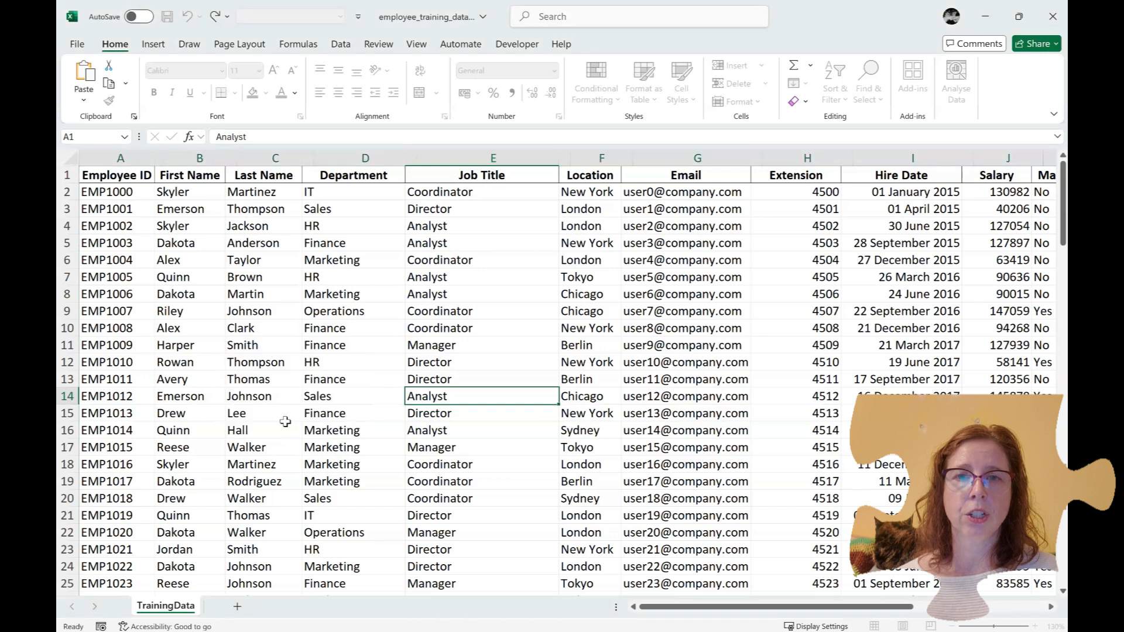
{"action": "left_click", "coordinate": [341, 391]}
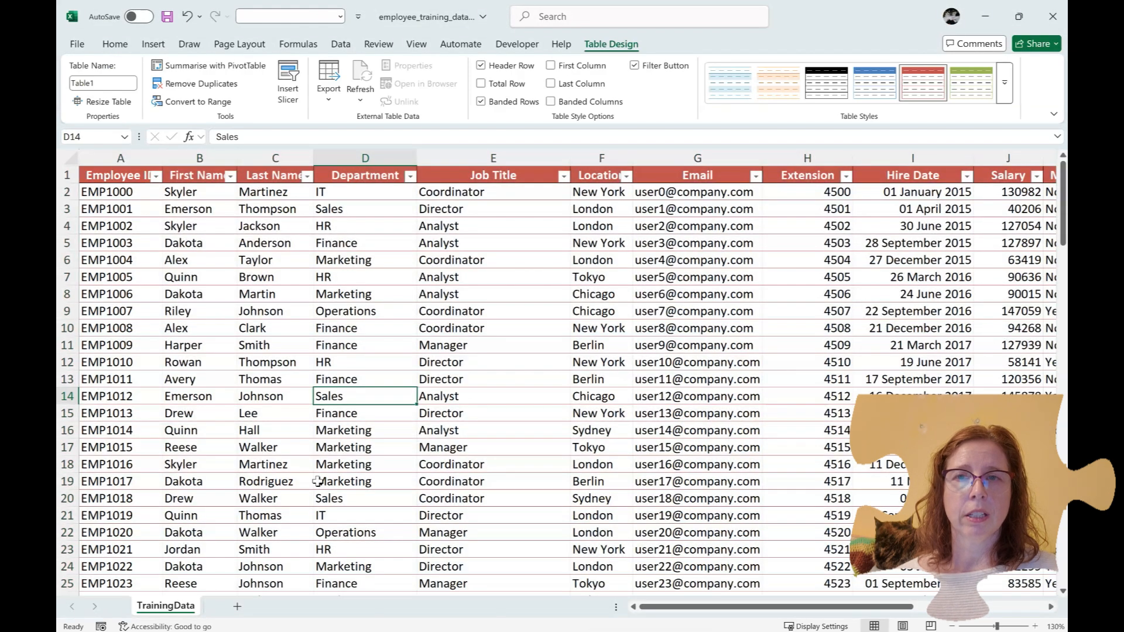
Apply the green table style, then select Last Name and Department cells and scroll past the data
{"action": "left_click", "coordinate": [977, 93]}
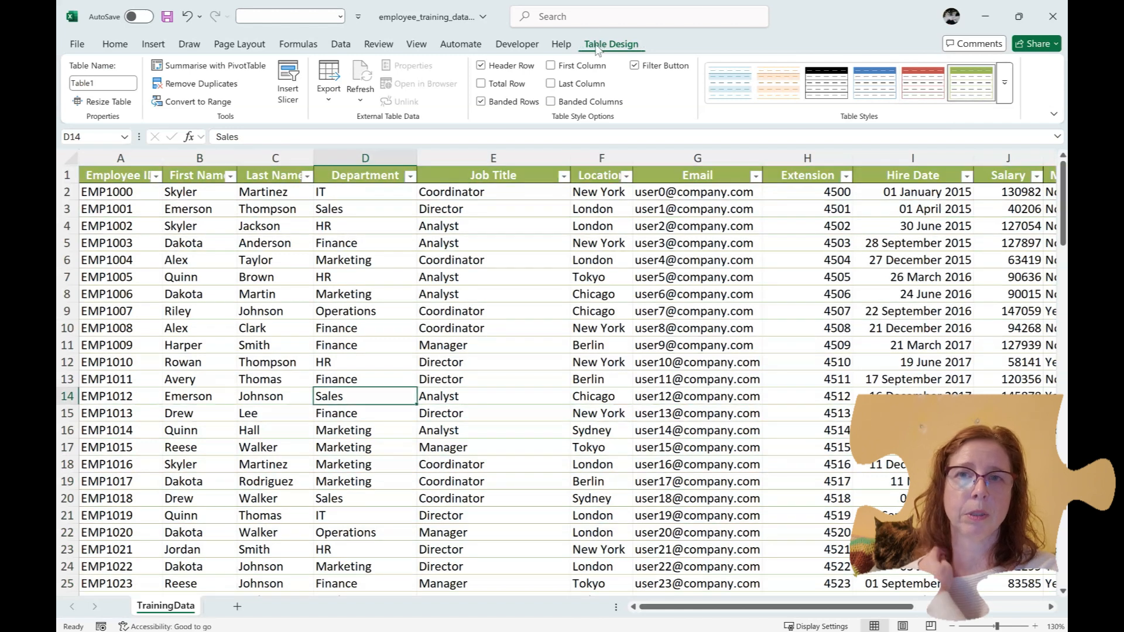
{"action": "left_click", "coordinate": [410, 360]}
{"action": "left_click", "coordinate": [259, 295]}
{"action": "left_click", "coordinate": [325, 328]}
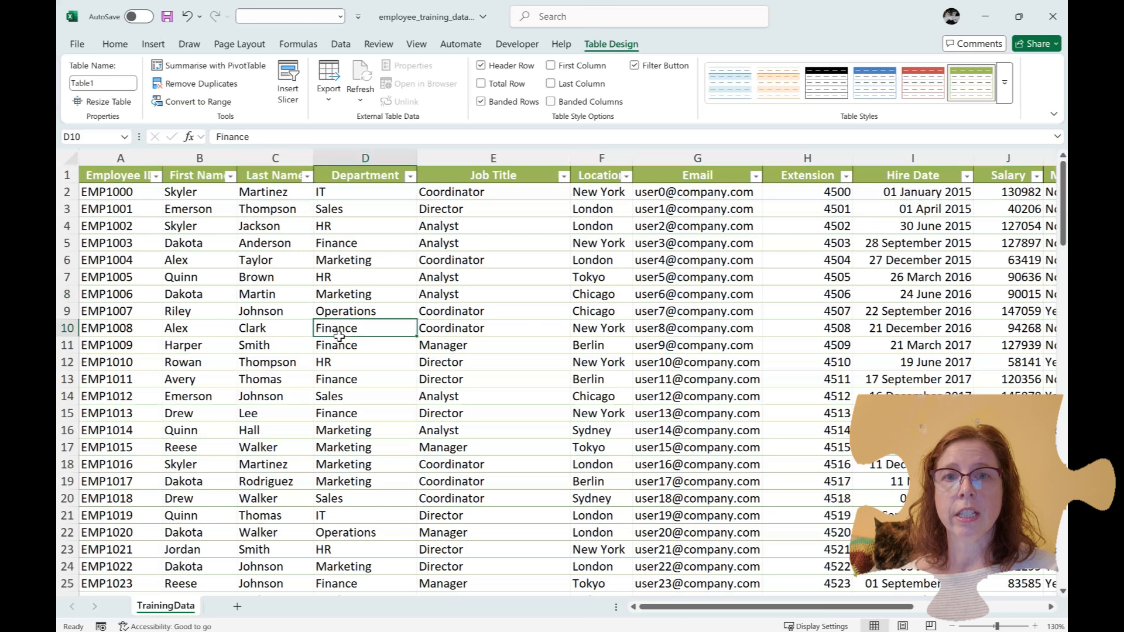
{"action": "scroll", "coordinate": [336, 337], "scroll_direction": "down", "scroll_amount": 15}
{"action": "scroll", "coordinate": [340, 338], "scroll_direction": "down", "scroll_amount": 20}
{"action": "left_click", "coordinate": [321, 358]}
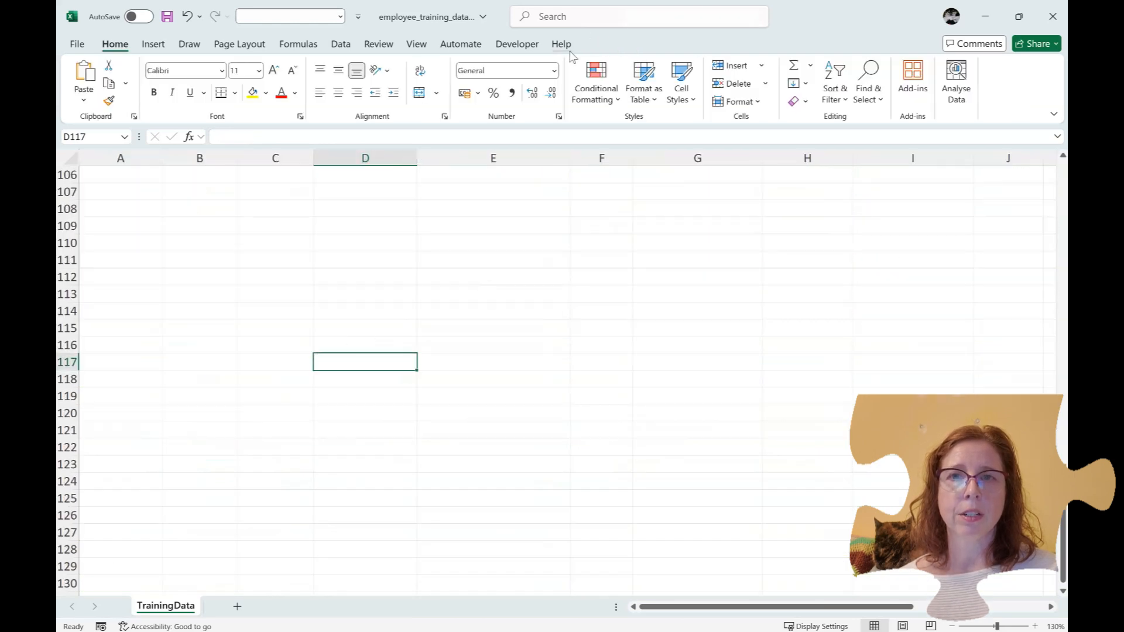
{"action": "scroll", "coordinate": [523, 229], "scroll_direction": "up", "scroll_amount": 6}
{"action": "scroll", "coordinate": [524, 229], "scroll_direction": "up", "scroll_amount": 20}
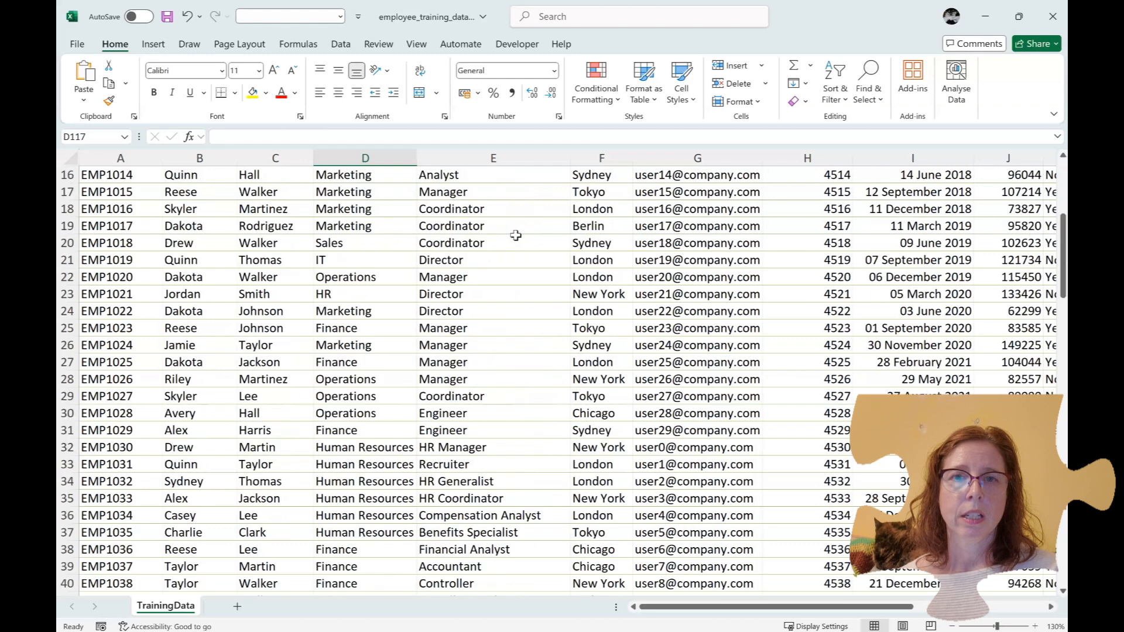
From a Job Title cell, scroll through Table1 watching headers replace the column letters
{"action": "left_click", "coordinate": [447, 274]}
{"action": "scroll", "coordinate": [488, 364], "scroll_direction": "down", "scroll_amount": 10}
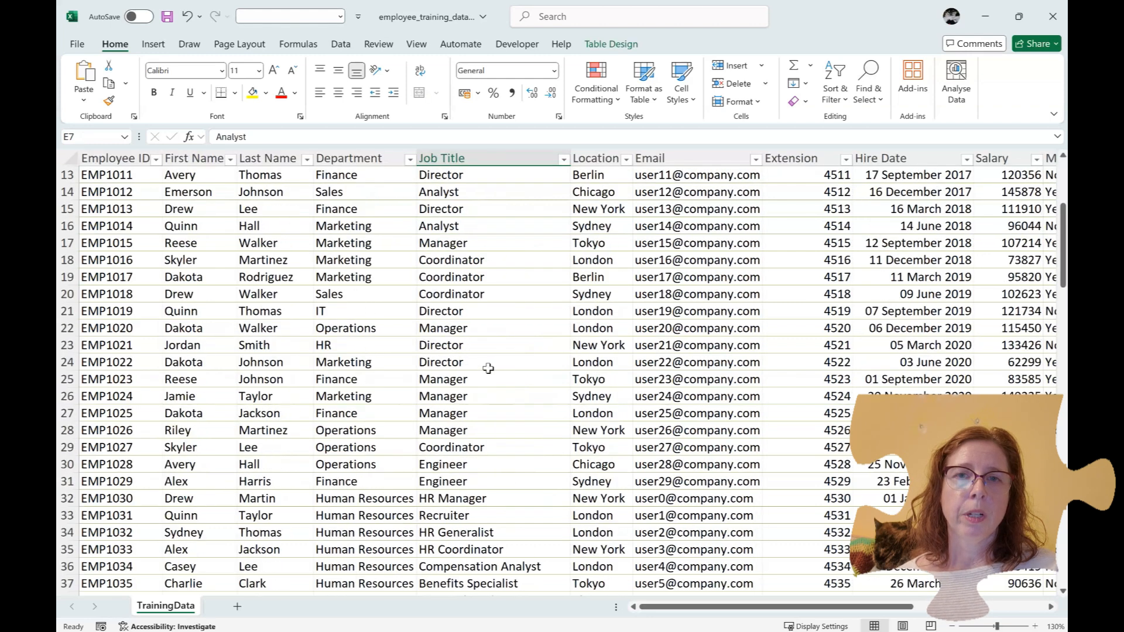
{"action": "scroll", "coordinate": [488, 364], "scroll_direction": "down", "scroll_amount": 1}
{"action": "scroll", "coordinate": [487, 366], "scroll_direction": "up", "scroll_amount": 3}
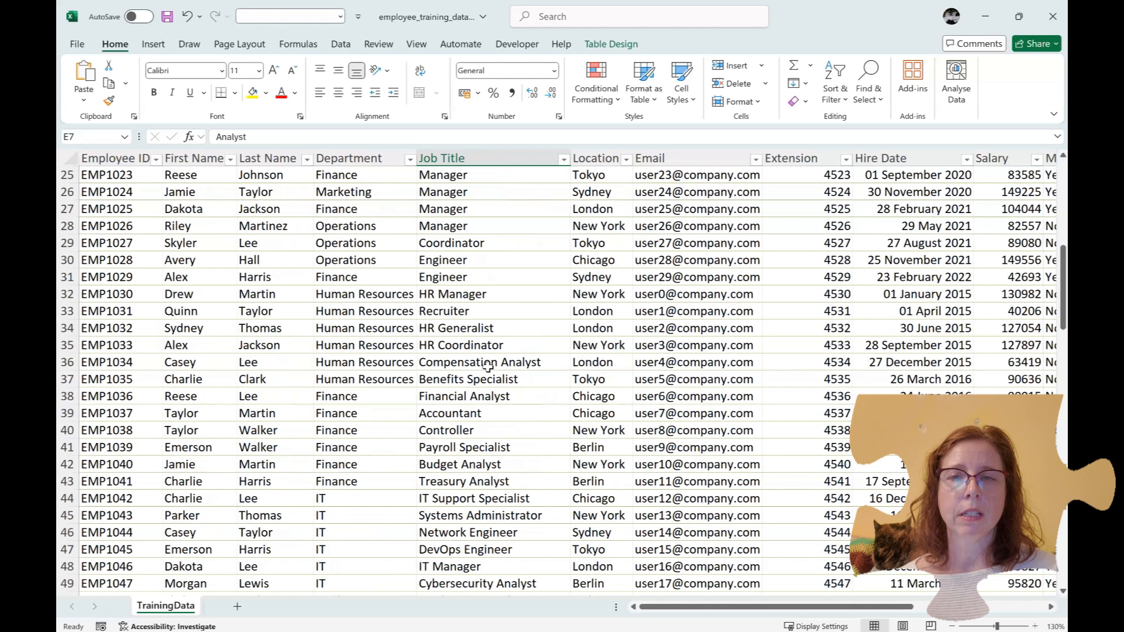
{"action": "scroll", "coordinate": [489, 366], "scroll_direction": "up", "scroll_amount": 1}
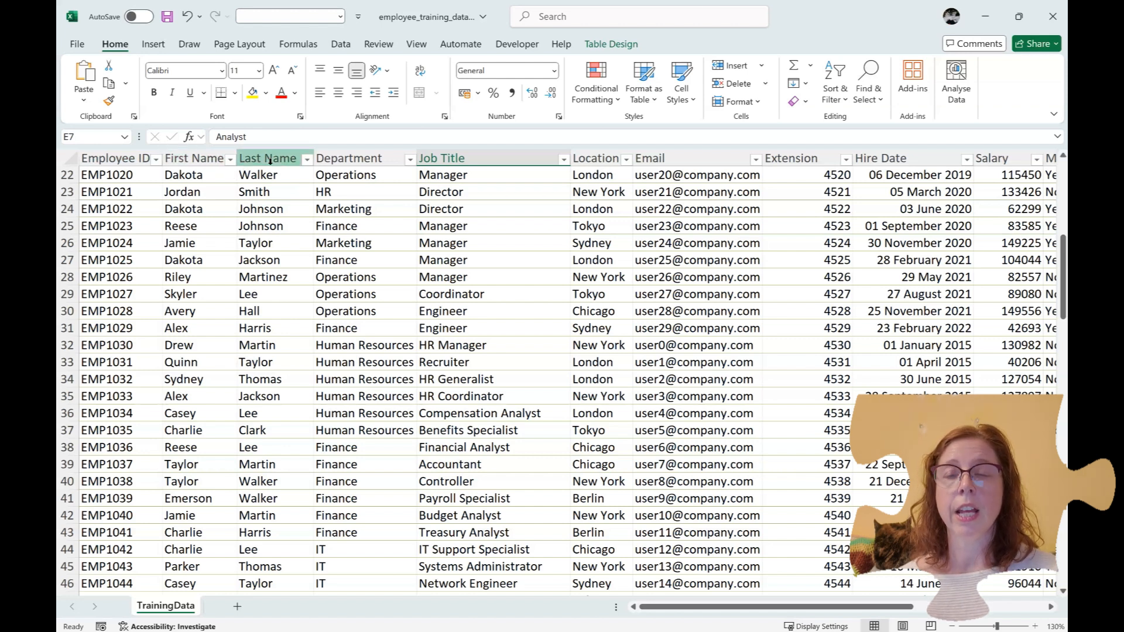
{"action": "scroll", "coordinate": [296, 278], "scroll_direction": "down", "scroll_amount": 11}
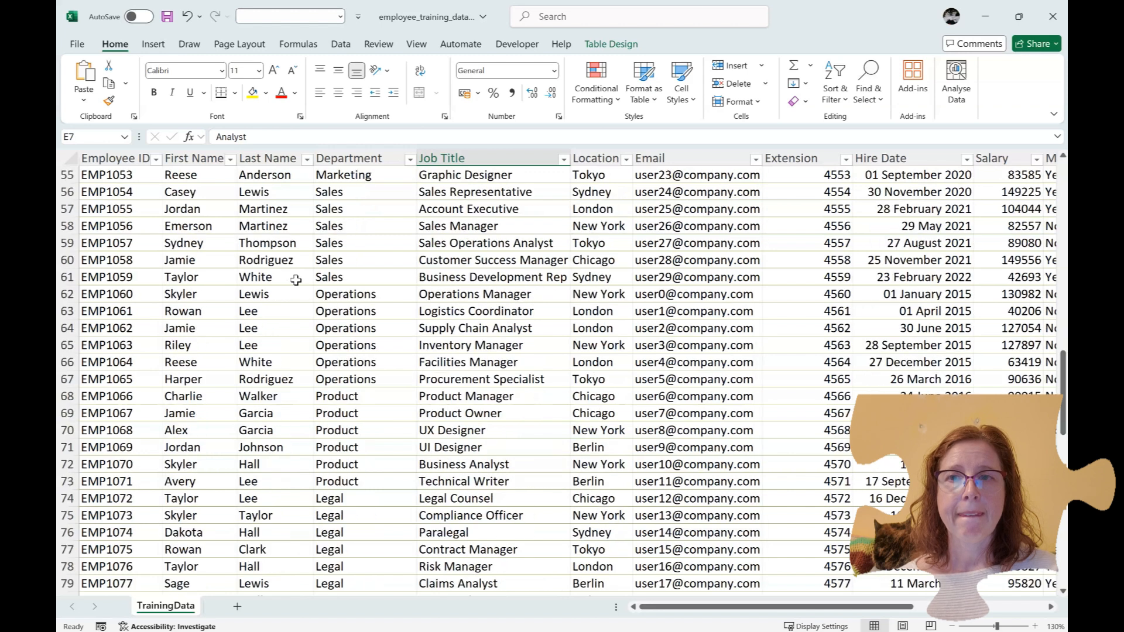
{"action": "scroll", "coordinate": [295, 280], "scroll_direction": "up", "scroll_amount": 8}
{"action": "scroll", "coordinate": [295, 280], "scroll_direction": "up", "scroll_amount": 10}
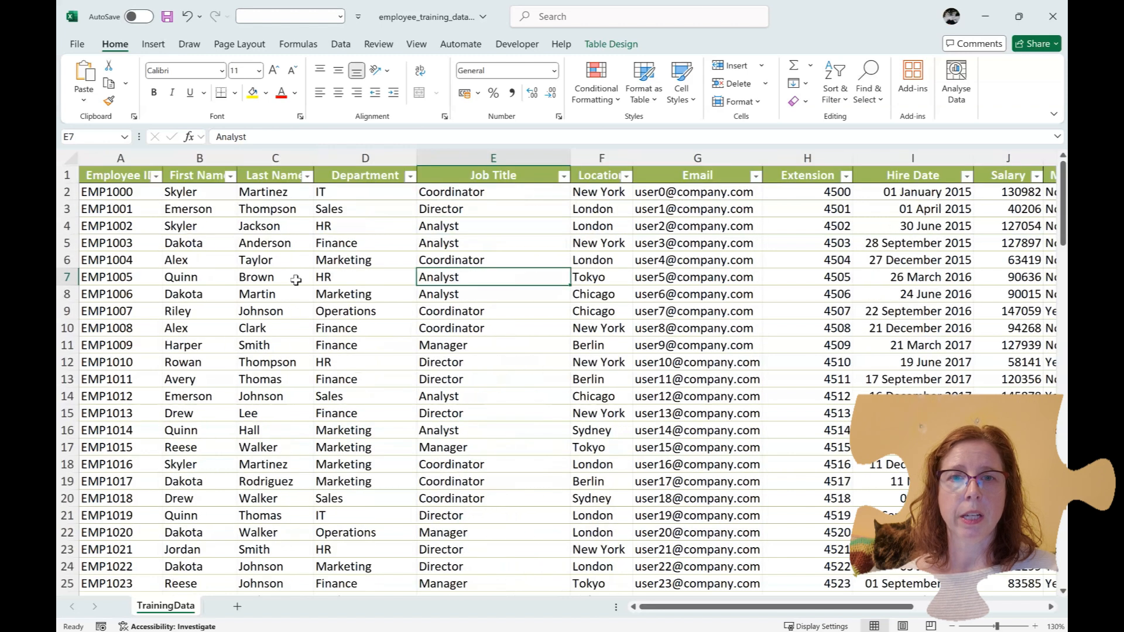
{"action": "left_click", "coordinate": [340, 374]}
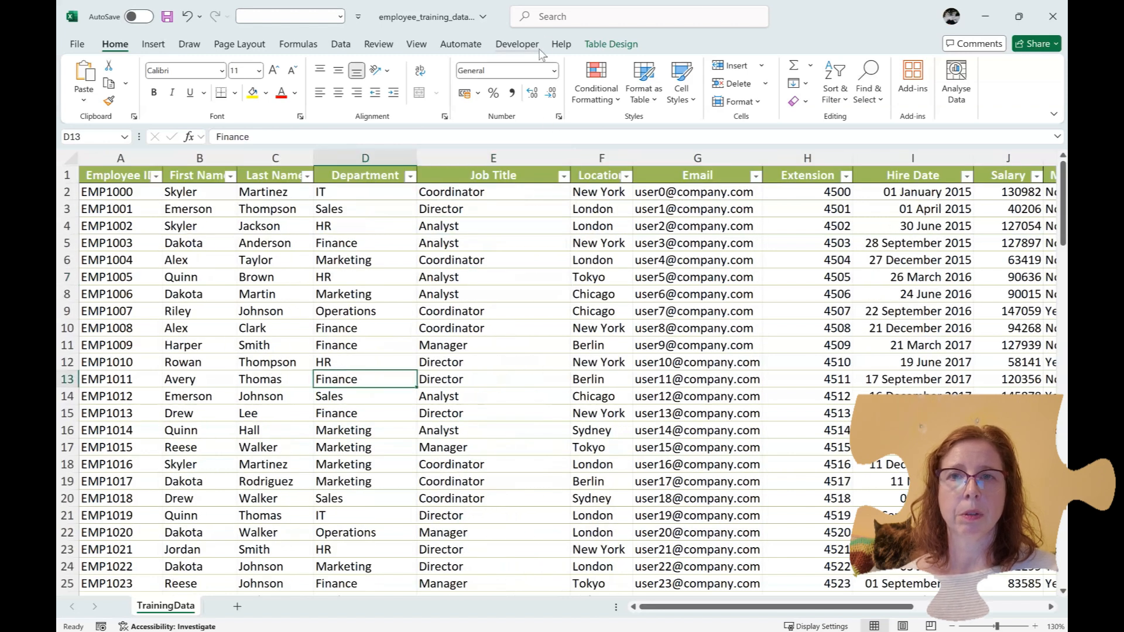
Split the sheet into stacked panes and scroll the top pane down through the table
{"action": "left_click", "coordinate": [417, 46]}
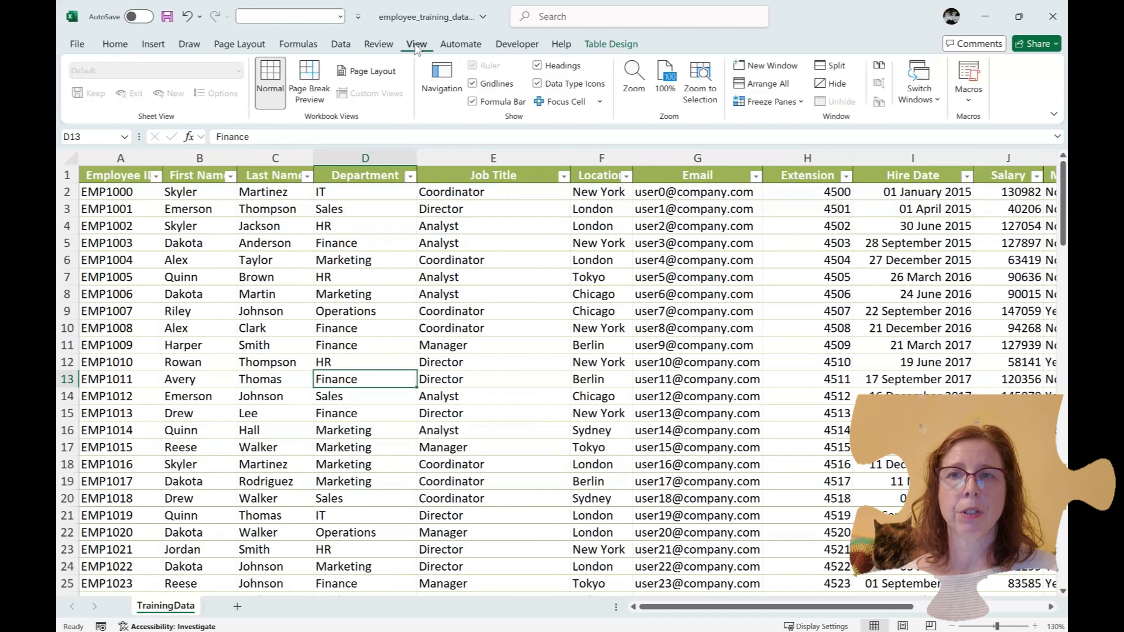
{"action": "left_click", "coordinate": [820, 68]}
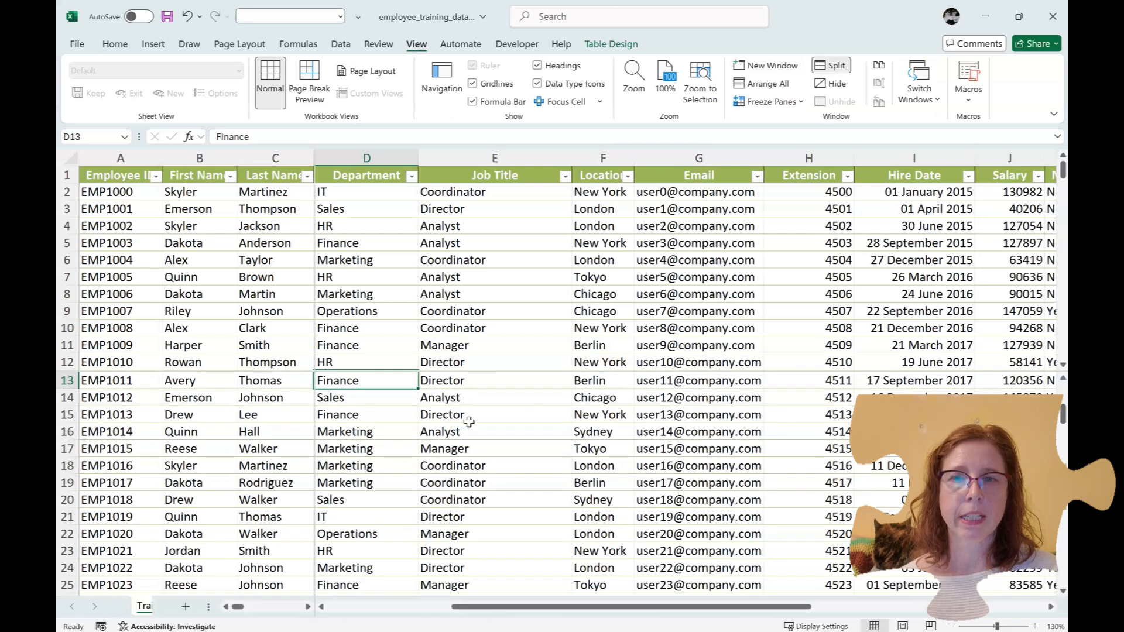
{"action": "scroll", "coordinate": [490, 448], "scroll_direction": "down", "scroll_amount": 14}
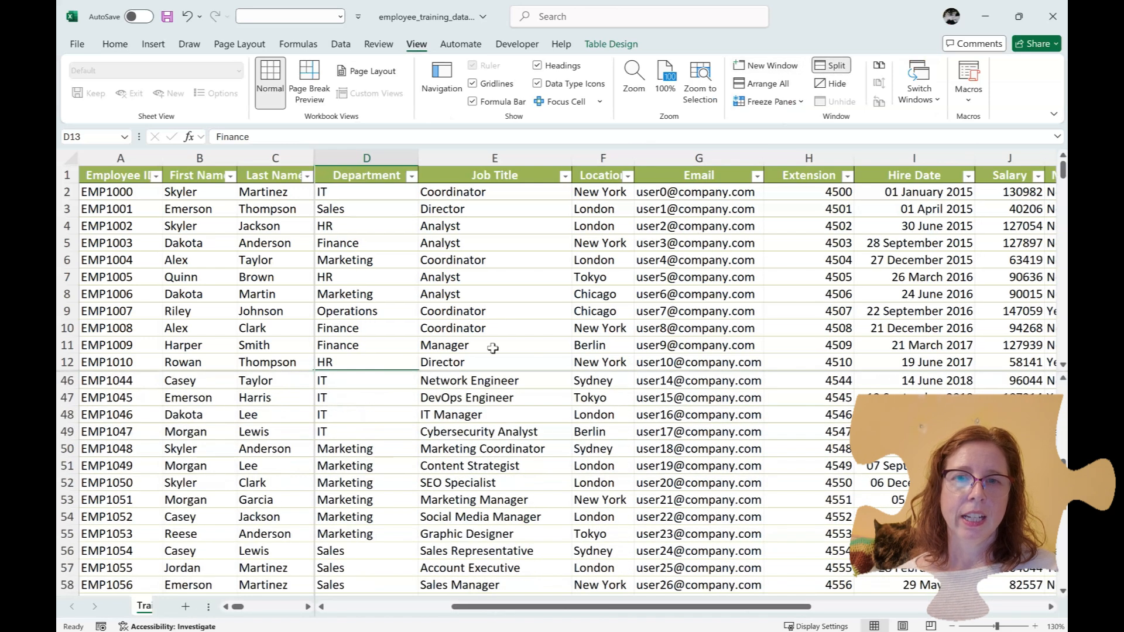
{"action": "scroll", "coordinate": [493, 325], "scroll_direction": "down", "scroll_amount": 6}
{"action": "left_click", "coordinate": [512, 260]}
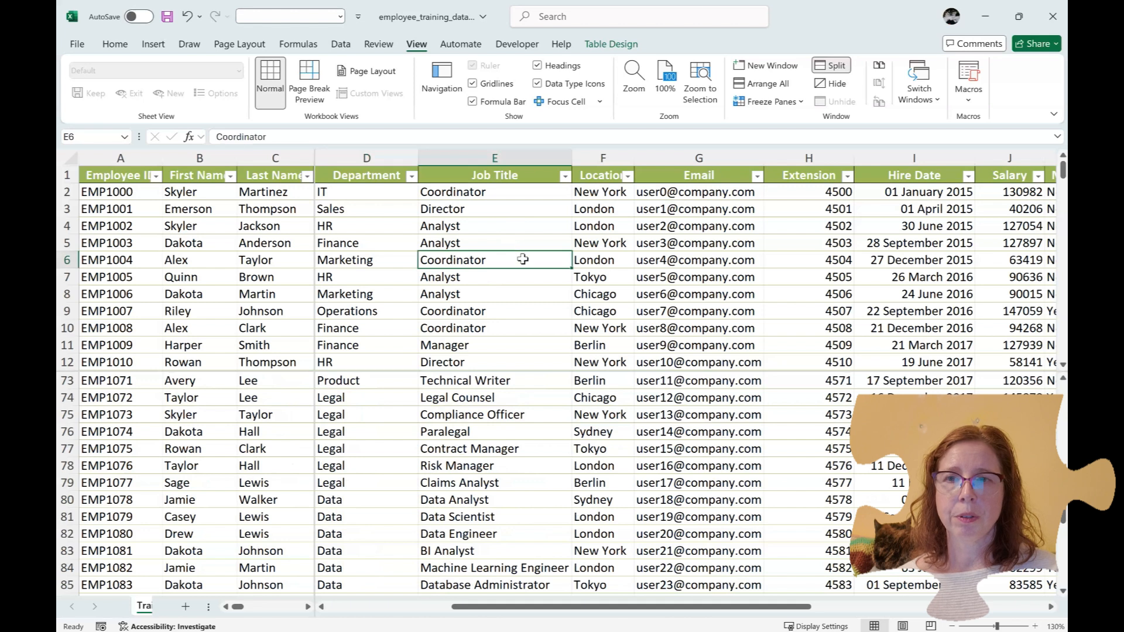
{"action": "scroll", "coordinate": [939, 299], "scroll_direction": "down", "scroll_amount": 15}
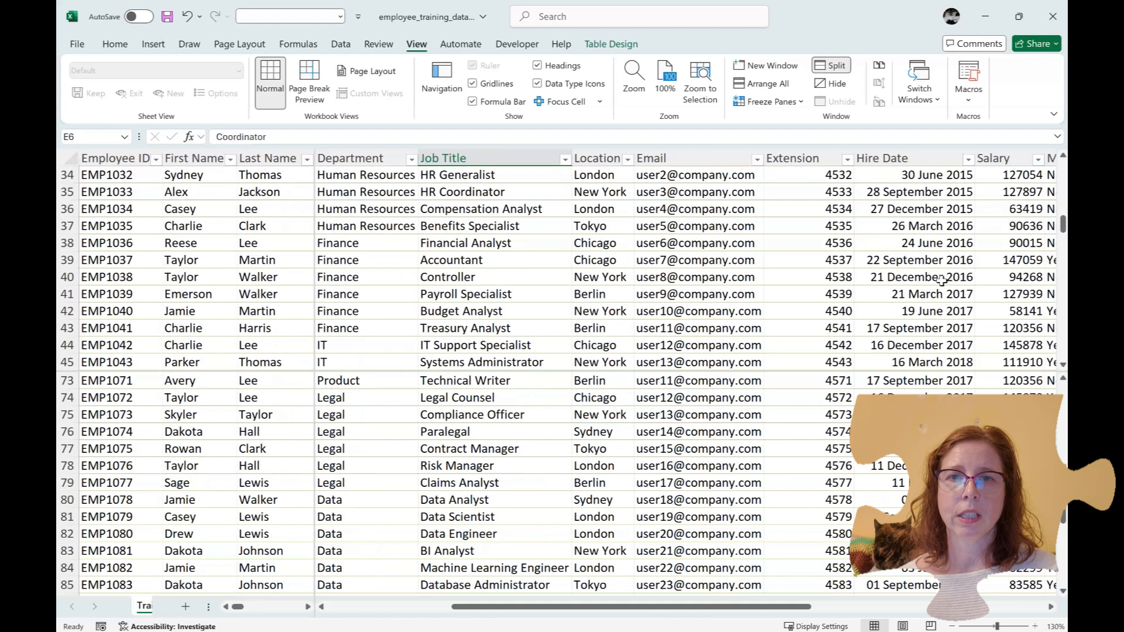
{"action": "scroll", "coordinate": [940, 281], "scroll_direction": "down", "scroll_amount": 4}
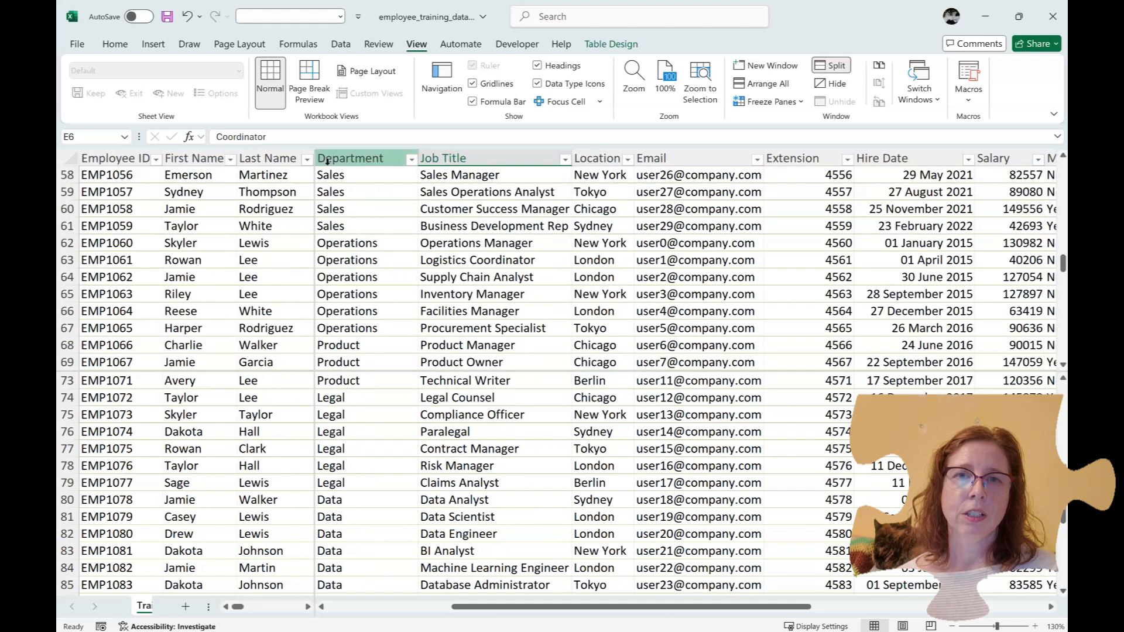
{"action": "scroll", "coordinate": [599, 434], "scroll_direction": "down", "scroll_amount": 4}
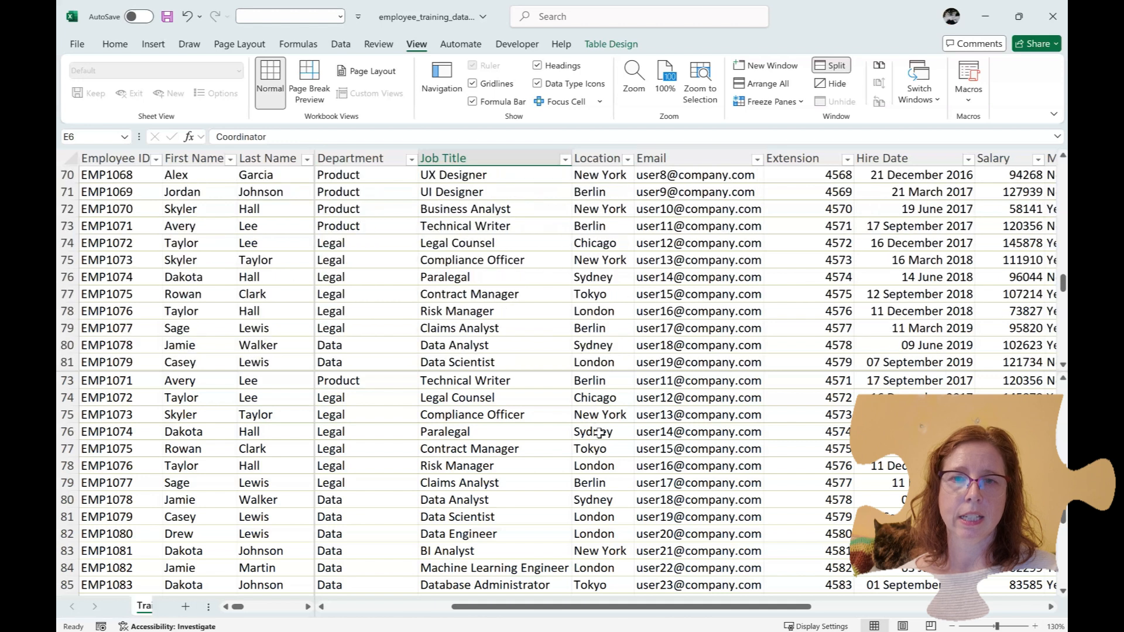
{"action": "scroll", "coordinate": [599, 433], "scroll_direction": "up", "scroll_amount": 3}
Scroll the lower pane, then widen the left pane to Job Title and narrow it back to Last Name
{"action": "left_click", "coordinate": [529, 467]}
{"action": "scroll", "coordinate": [529, 467], "scroll_direction": "down", "scroll_amount": 9}
{"action": "scroll", "coordinate": [529, 467], "scroll_direction": "up", "scroll_amount": 3}
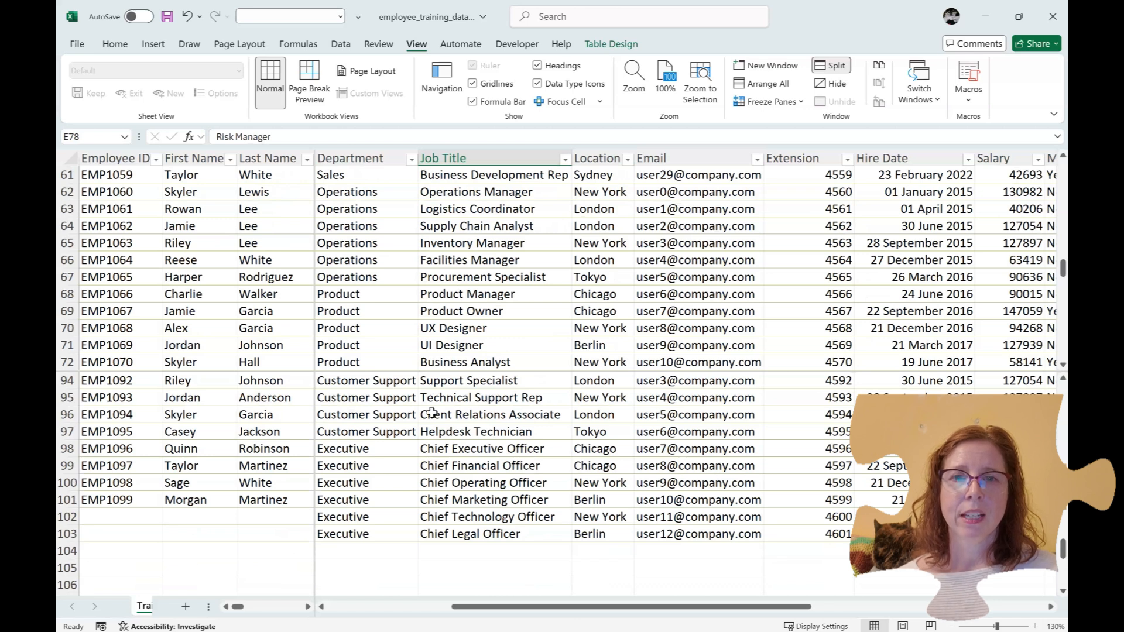
{"action": "left_click_drag", "start_coordinate": [314, 421], "coordinate": [508, 423]}
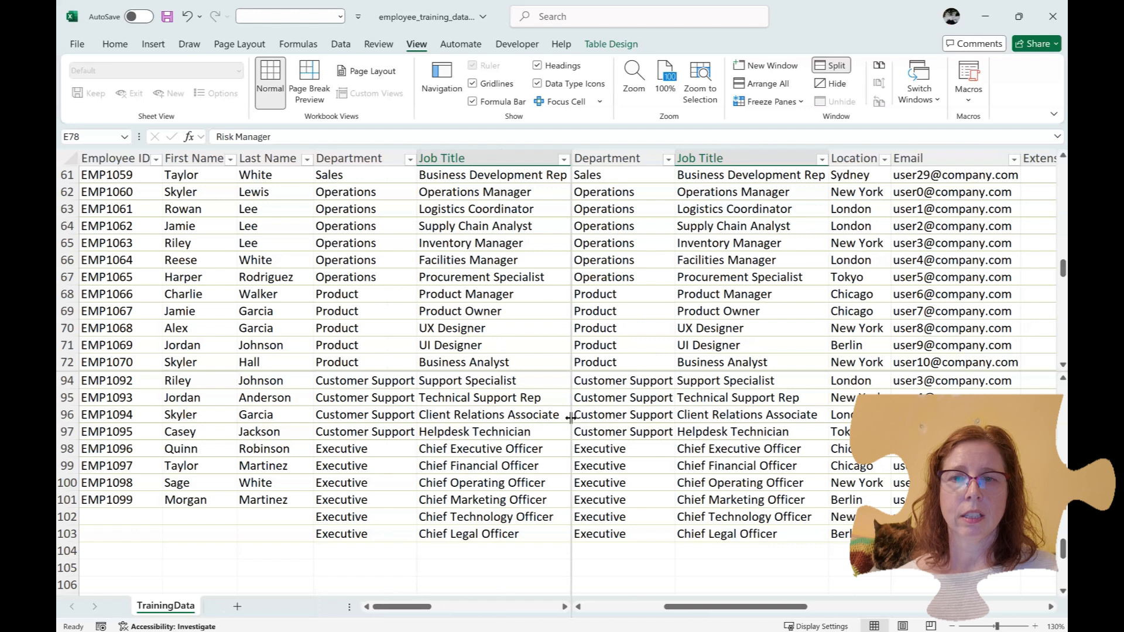
{"action": "left_click_drag", "start_coordinate": [570, 417], "coordinate": [345, 420]}
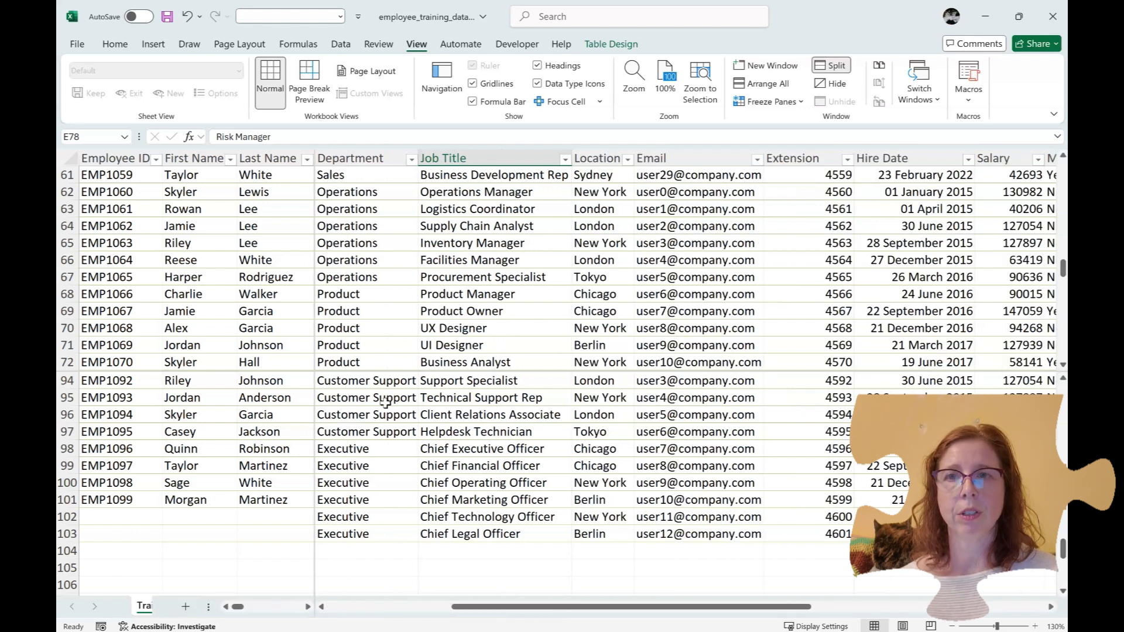
Turn off the split and scroll back up to the EMP1000 record
{"action": "left_click", "coordinate": [839, 65]}
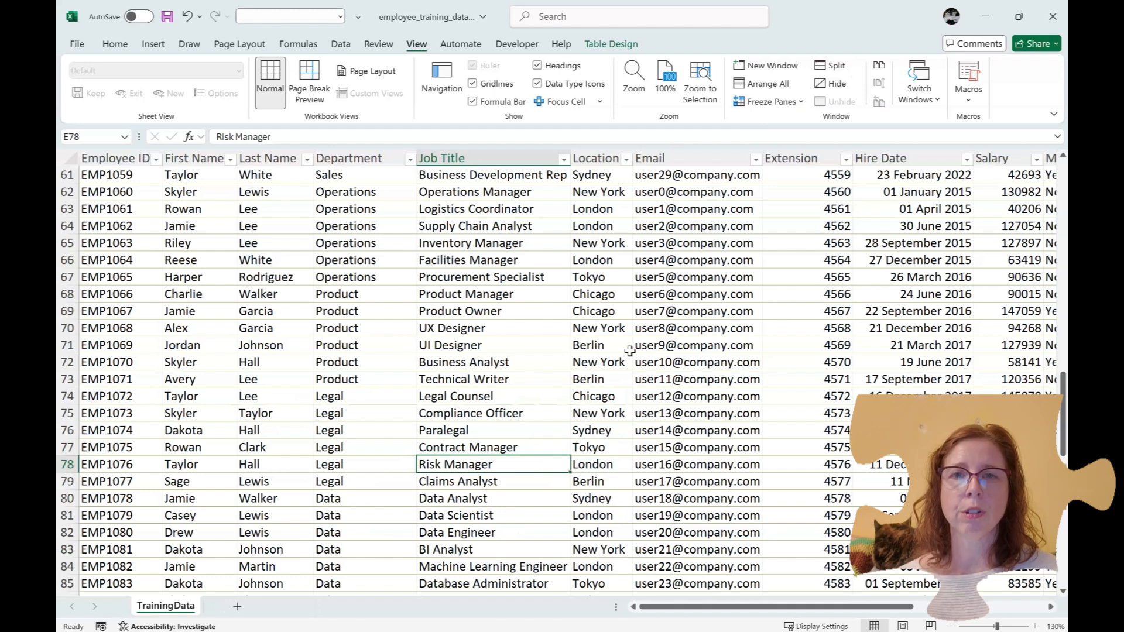
{"action": "scroll", "coordinate": [563, 294], "scroll_direction": "up", "scroll_amount": 16}
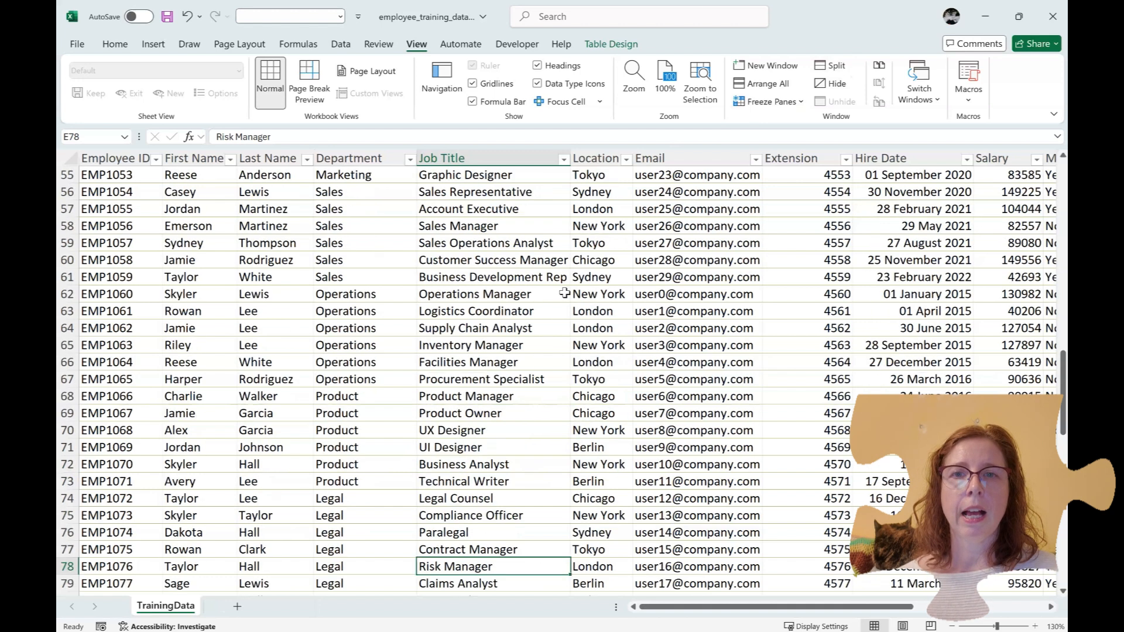
{"action": "scroll", "coordinate": [563, 293], "scroll_direction": "up", "scroll_amount": 4}
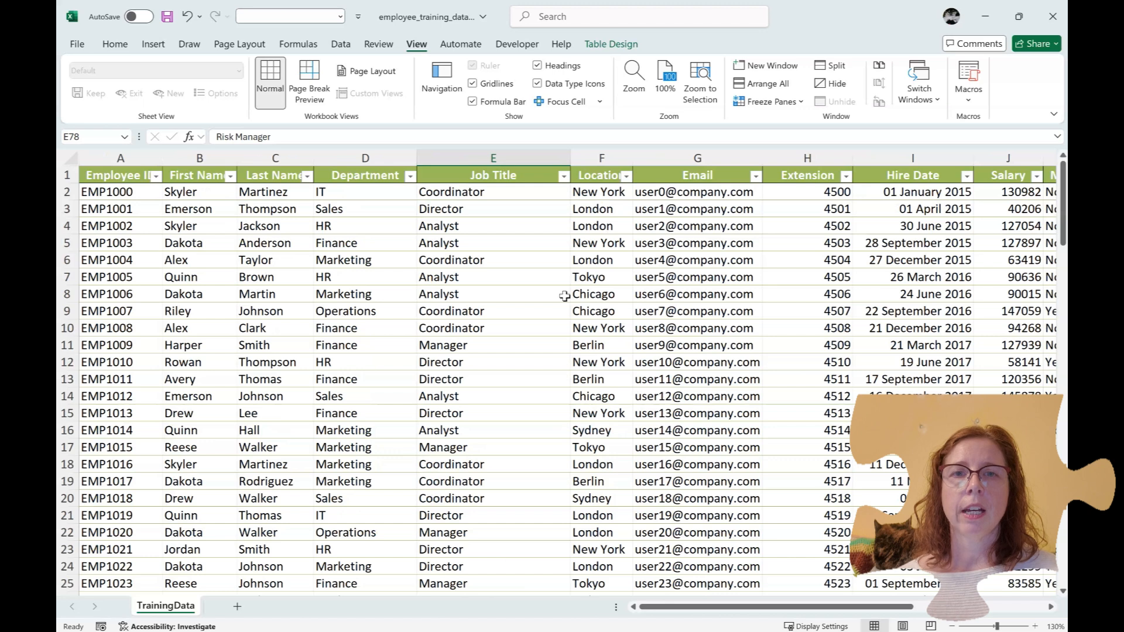